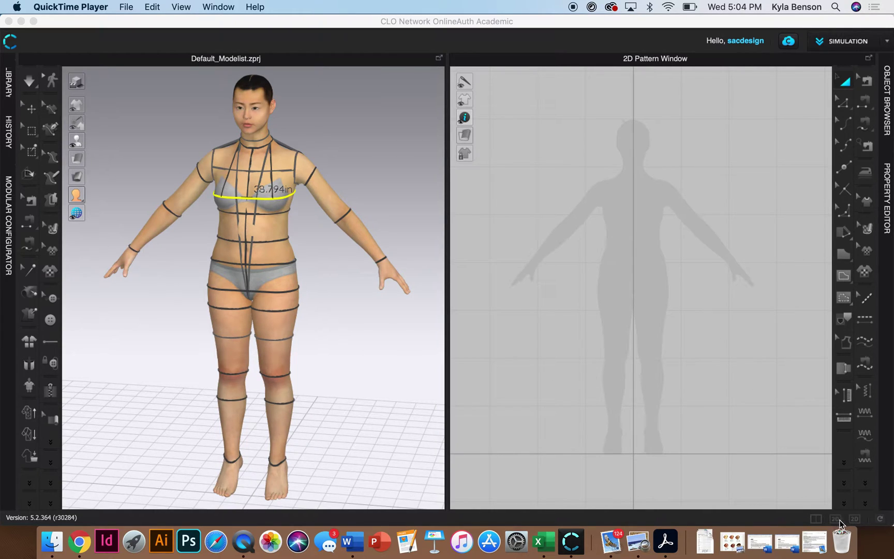
- Switch to the 2D-only layout and zoom until the whole avatar silhouette fits in view
click(854, 517)
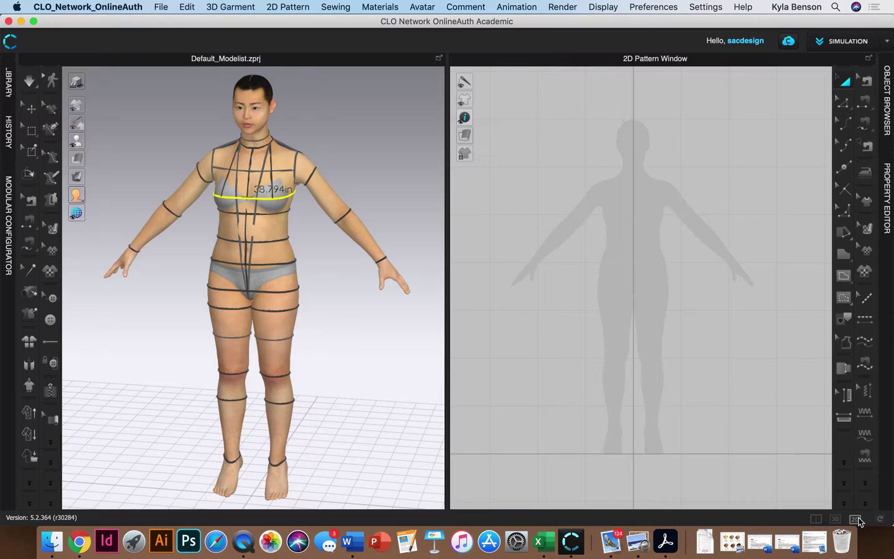
scroll(463, 367, down, 3)
scroll(462, 366, up, 3)
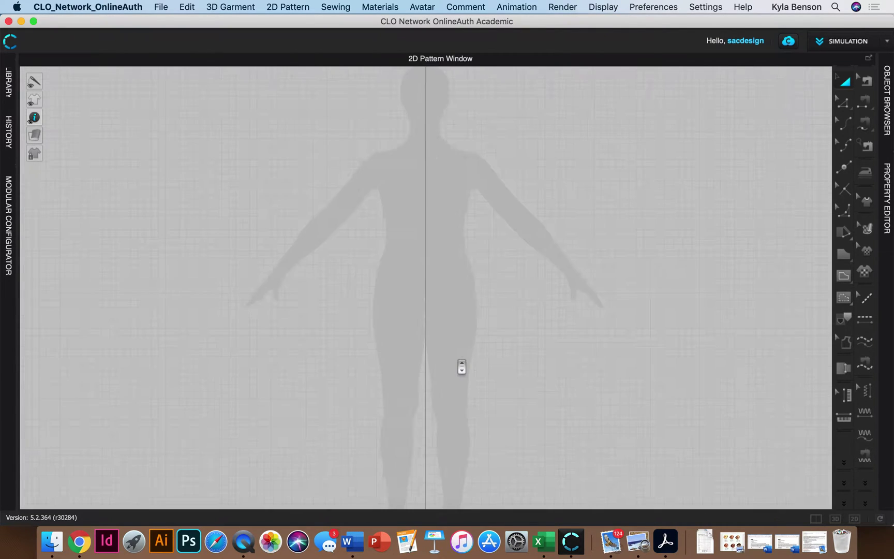
scroll(462, 366, down, 2)
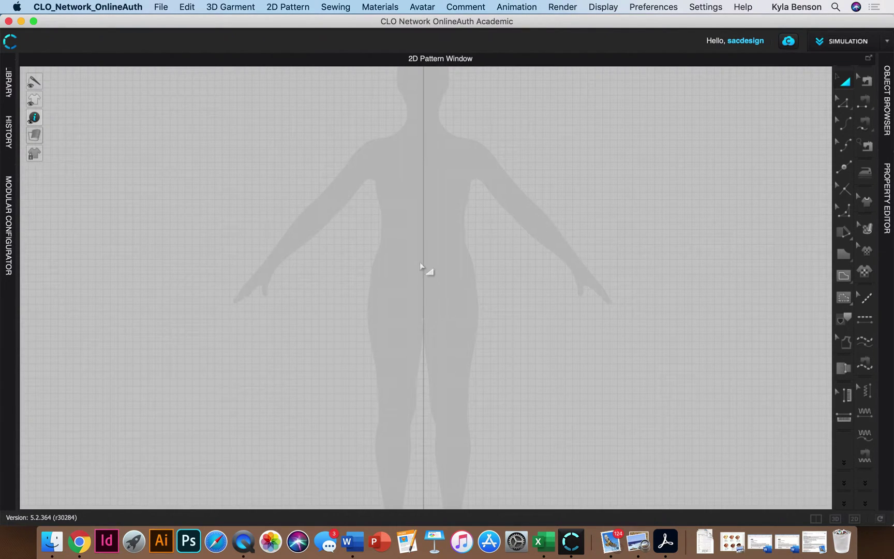
scroll(425, 338, up, 2)
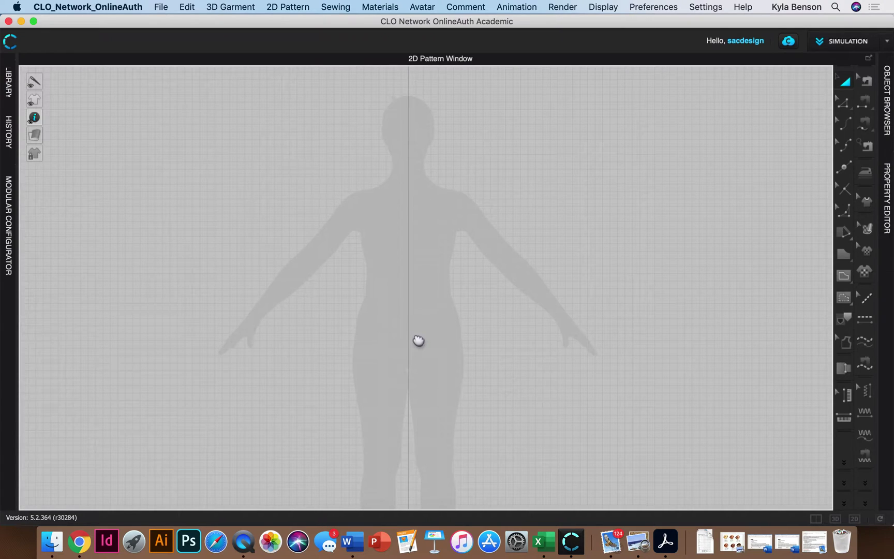
scroll(430, 321, down, 2)
scroll(475, 319, up, 3)
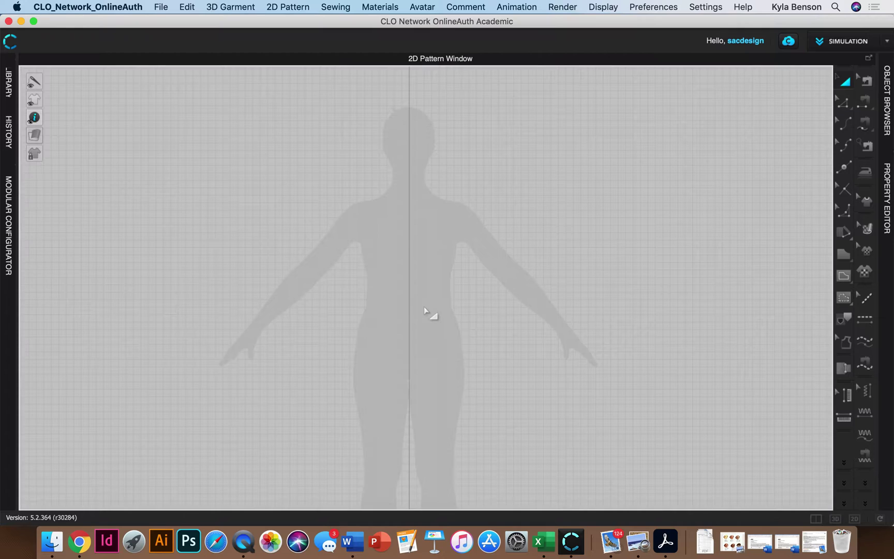
scroll(428, 313, up, 3)
scroll(428, 312, down, 3)
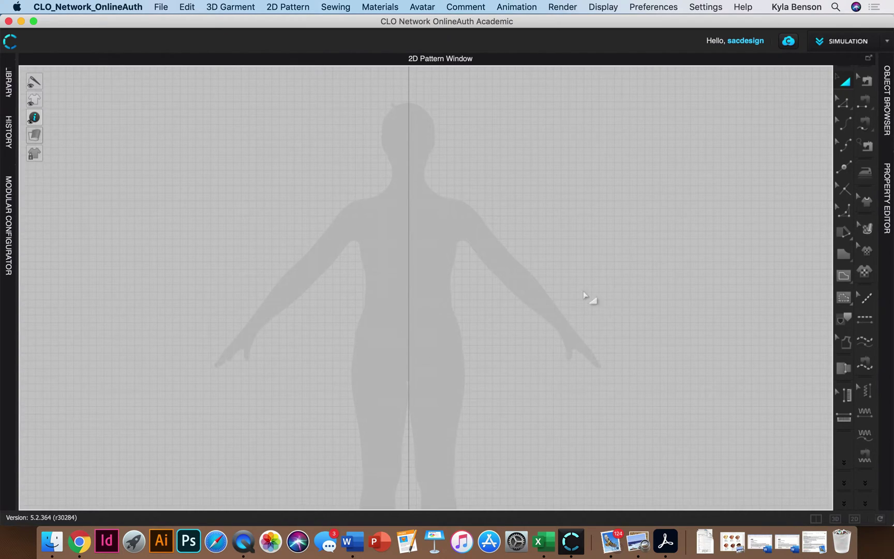
click(842, 252)
- Choose the Rectangle tool and click the avatar's neck on the centre line to open Create Rectangle
drag(843, 252, 798, 284)
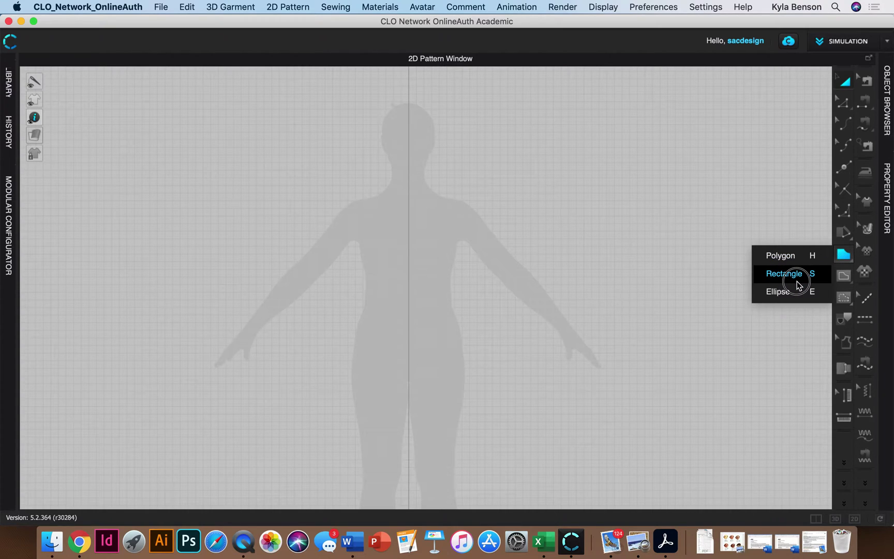
drag(798, 284, 798, 285)
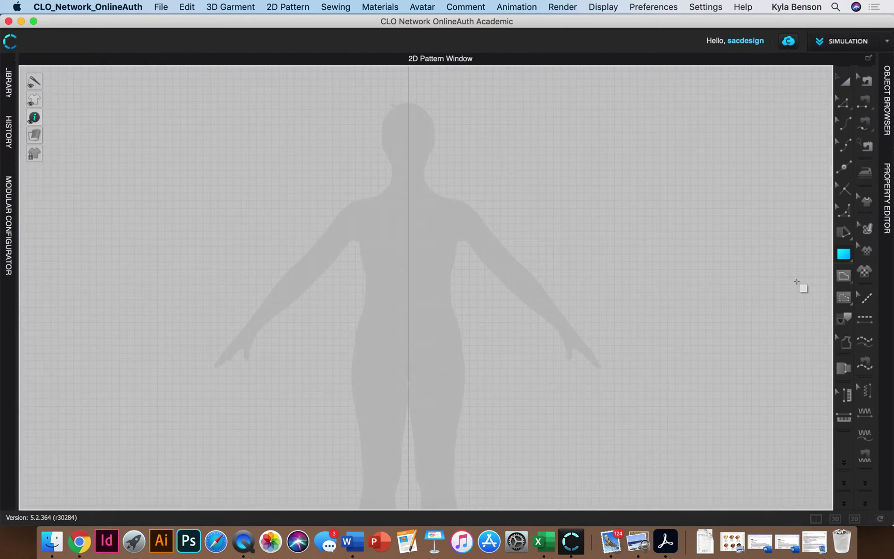
right_click(409, 198)
click(413, 196)
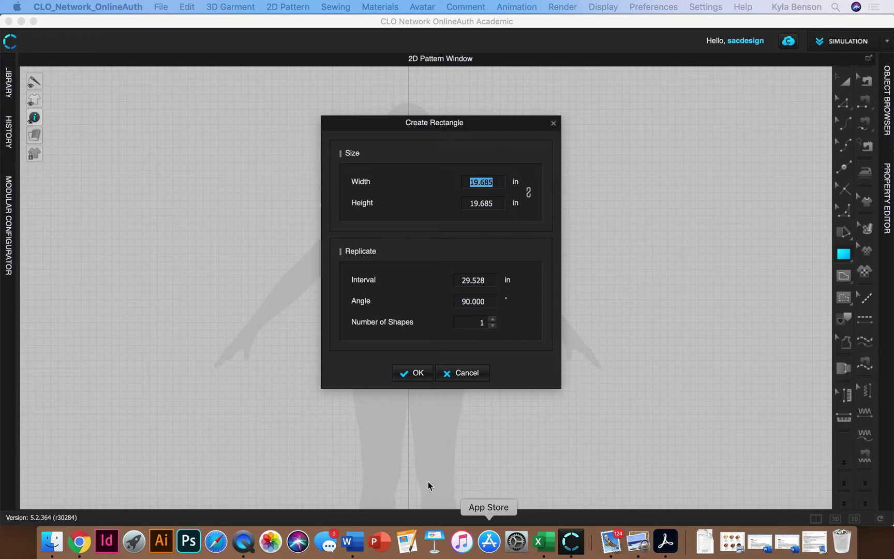
key(F12)
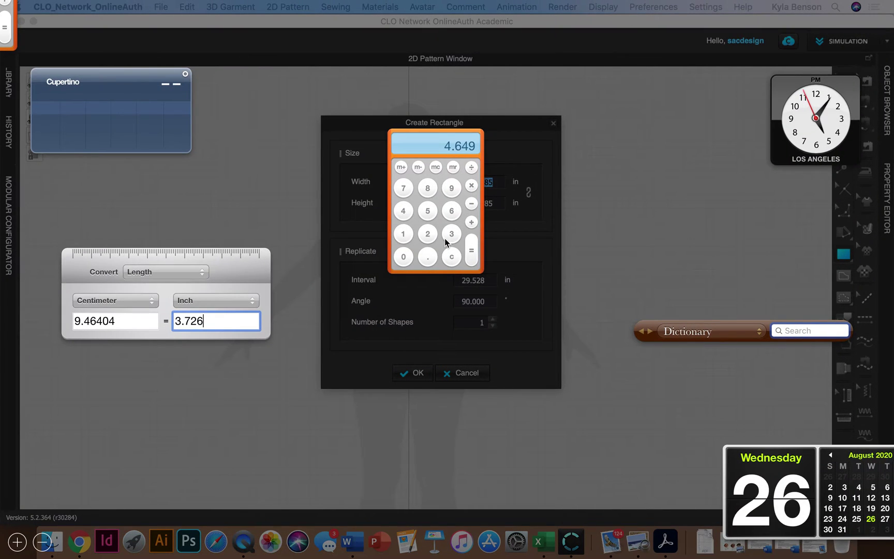
- Convert 3/8 to a decimal on the Dashboard Calculator (3 ÷ 8 = 0.375)
click(451, 234)
click(471, 167)
click(427, 188)
click(471, 250)
- Add 15.375 + 0.125 to get 15.5, then dismiss Dashboard
click(403, 233)
click(426, 211)
click(428, 256)
click(451, 233)
click(404, 186)
click(427, 210)
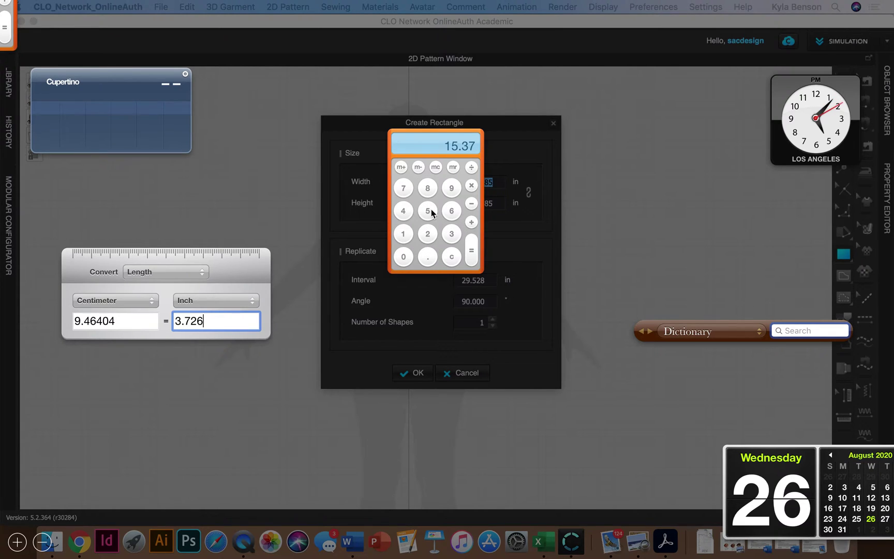
click(471, 222)
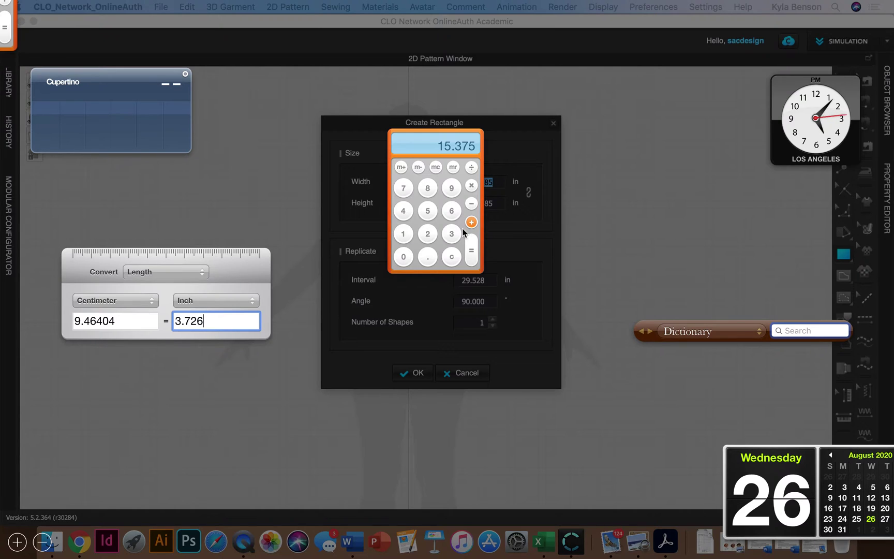
click(432, 256)
click(403, 233)
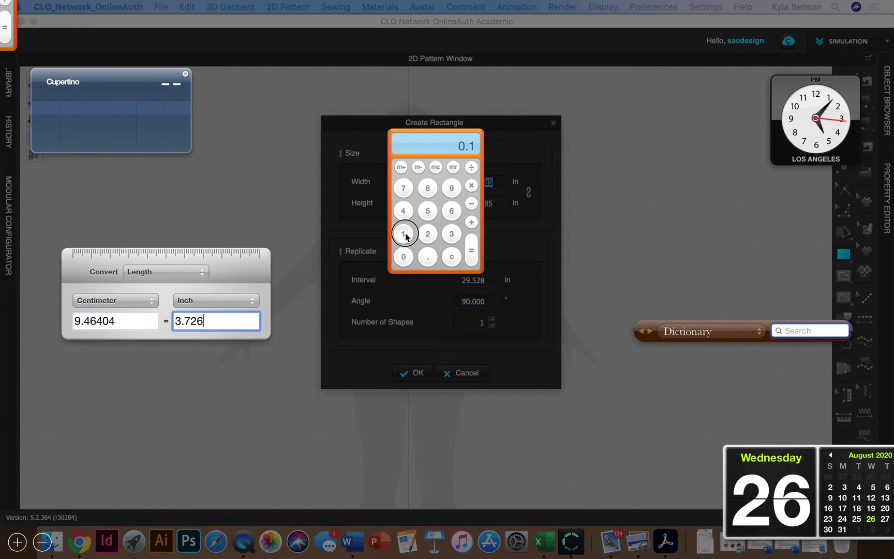
click(428, 234)
click(427, 211)
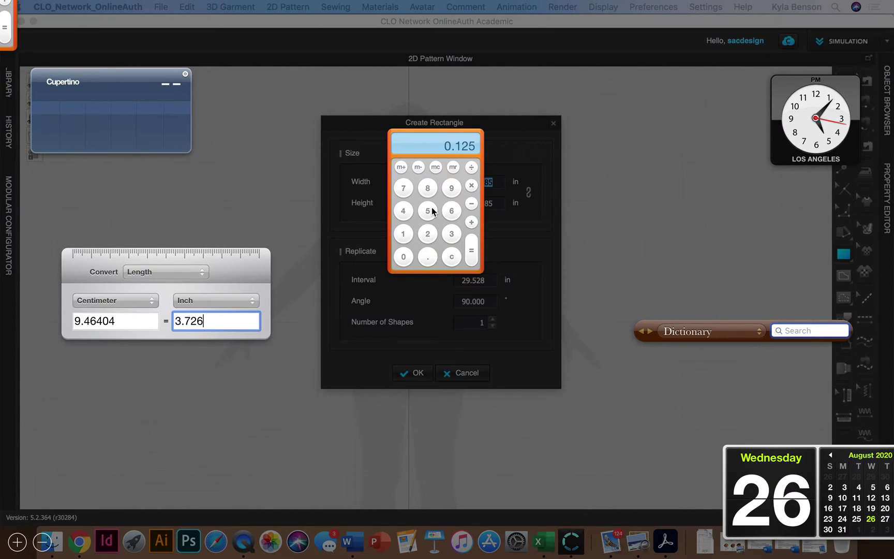
click(471, 252)
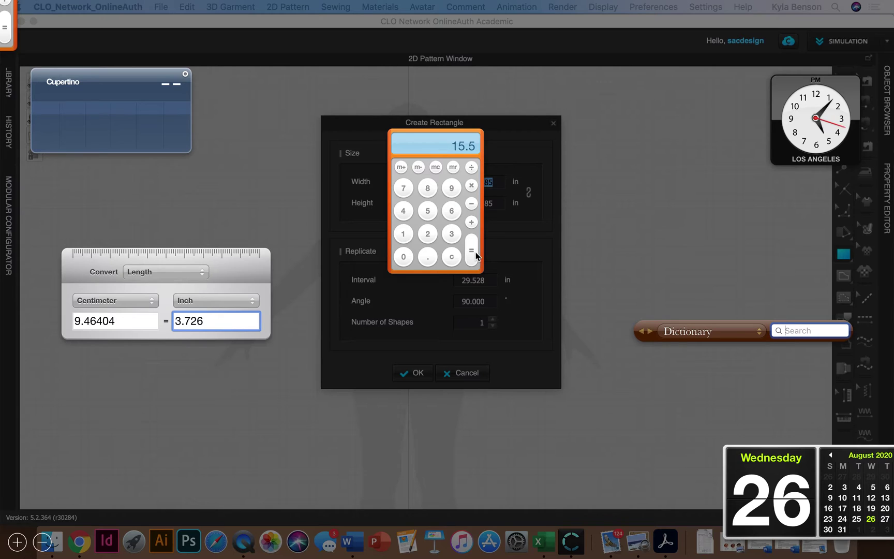
click(516, 234)
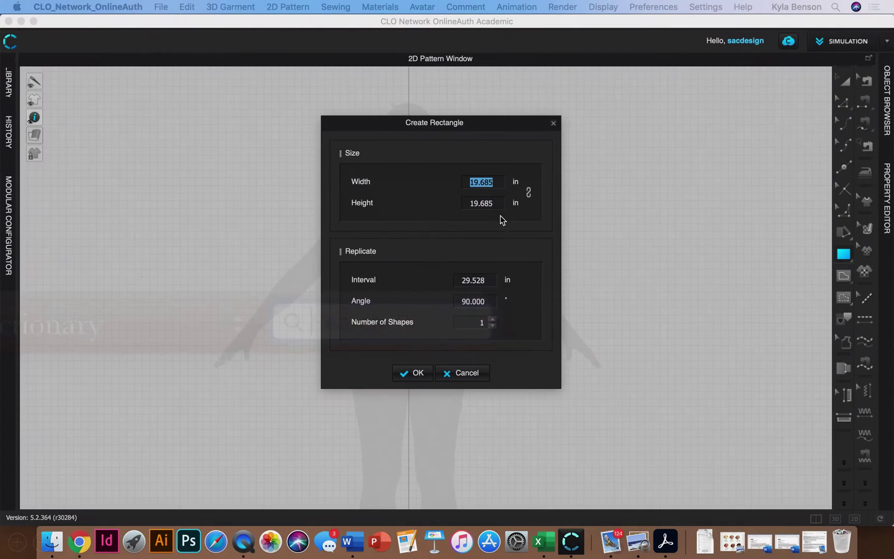
- Replace the Create Rectangle Height value with 15.5 in
drag(470, 203, 492, 203)
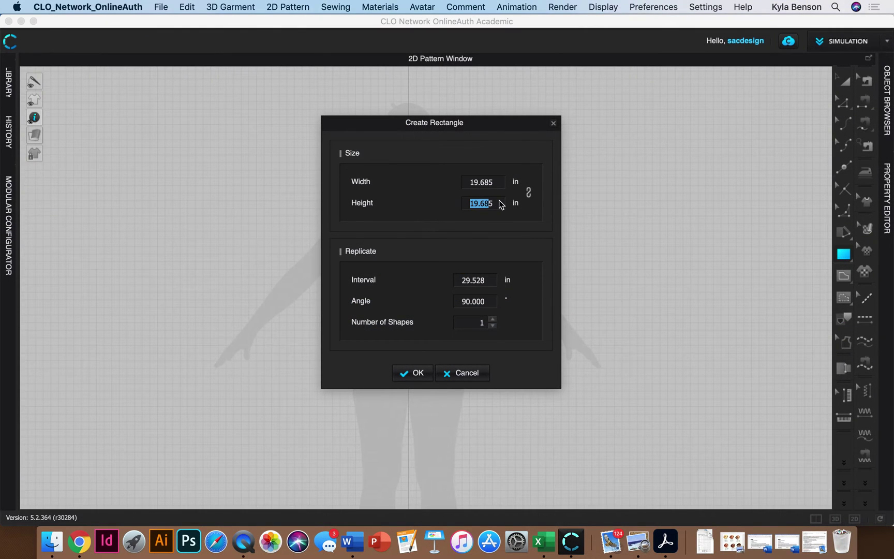
text(155)
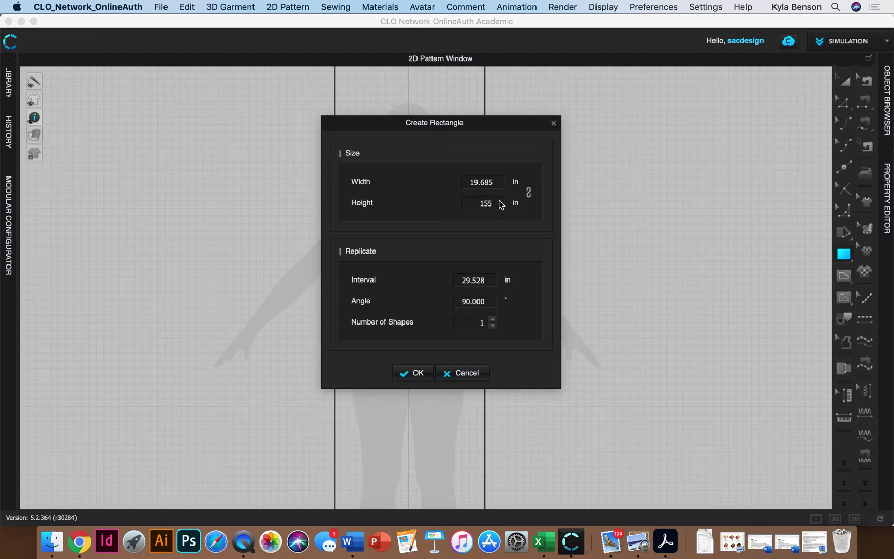
key(BackSpace)
text(.5)
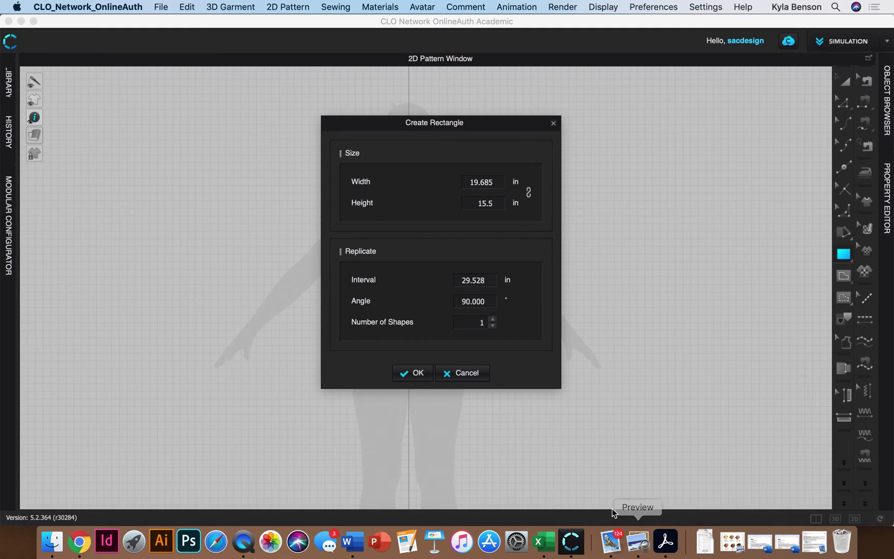
key(F12)
- Add 11.125 + 0.25 on the Calculator to get 11.375, then dismiss Dashboard
click(403, 234)
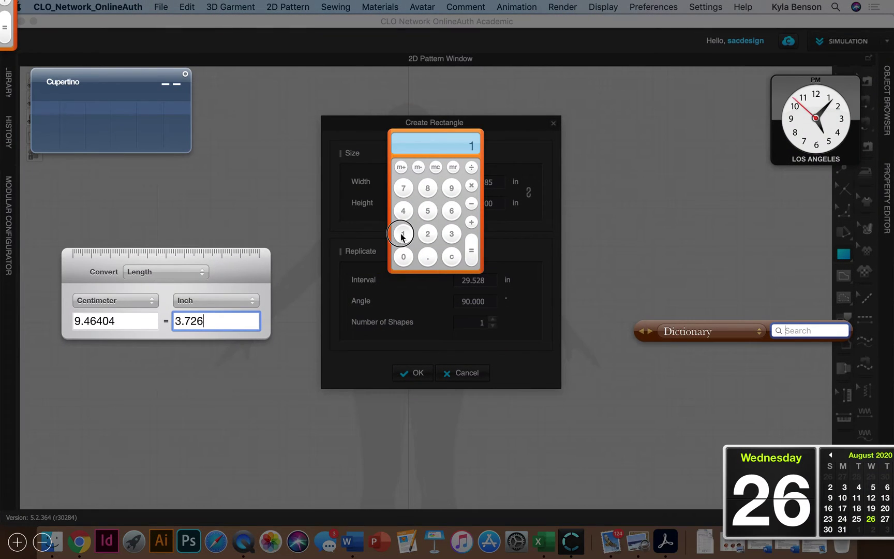
click(403, 234)
click(427, 256)
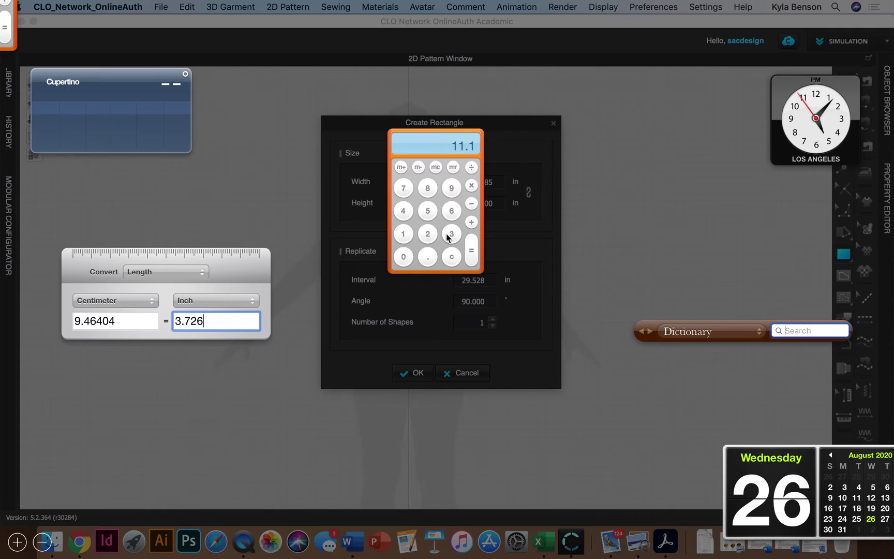
click(427, 233)
click(427, 210)
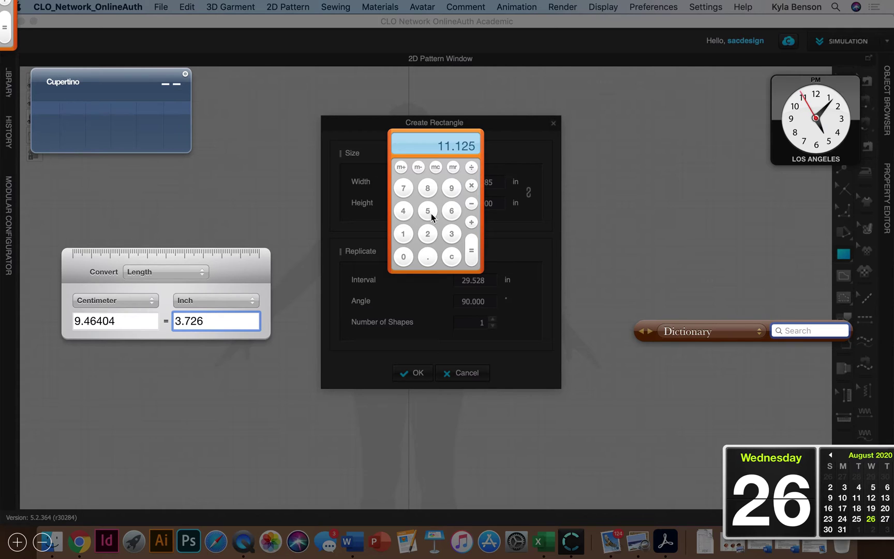
click(471, 222)
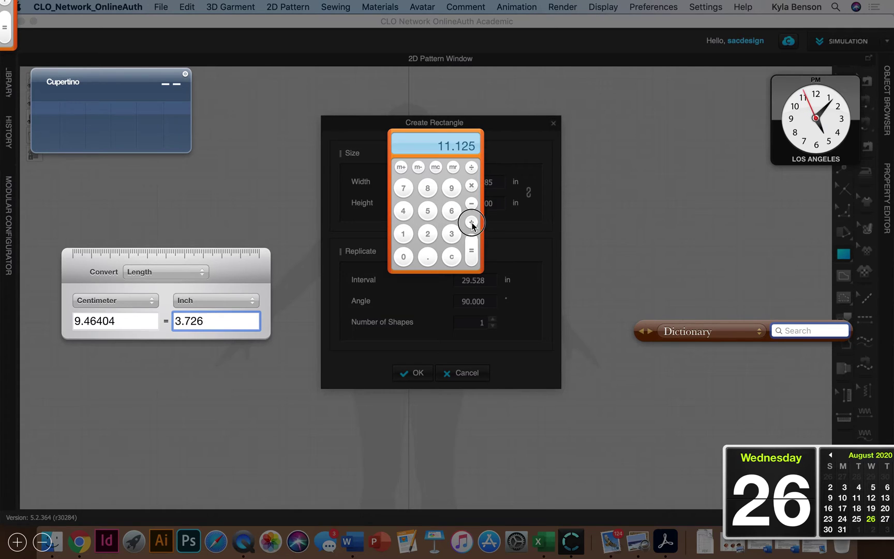
click(427, 258)
click(427, 233)
click(427, 211)
click(470, 253)
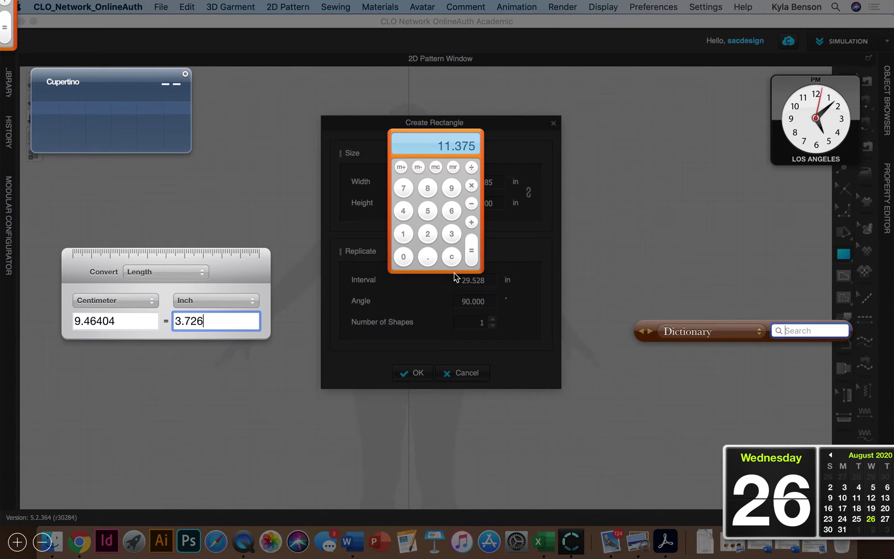
click(519, 229)
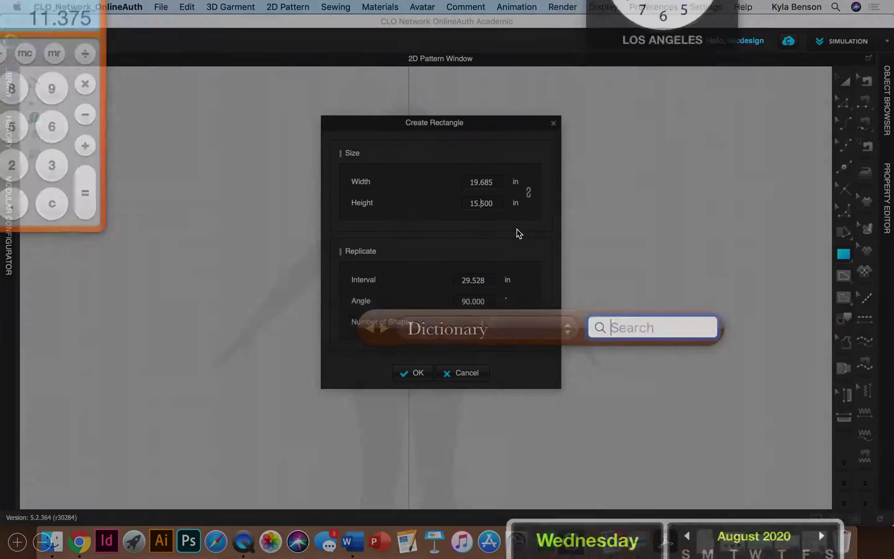
- Enter 11.375 as the rectangle Width and confirm the 11.375 × 15.5 in rectangle
drag(471, 182, 476, 181)
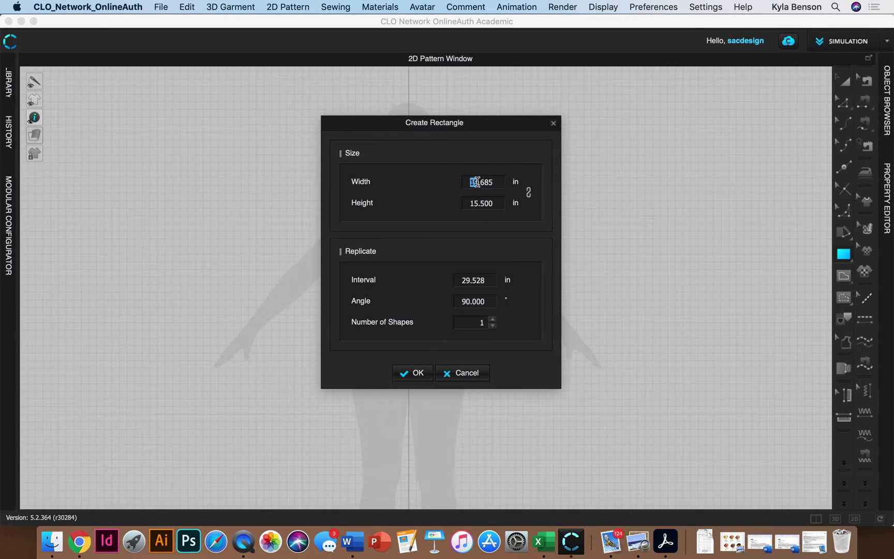
double_click(477, 182)
text(11.375)
click(408, 377)
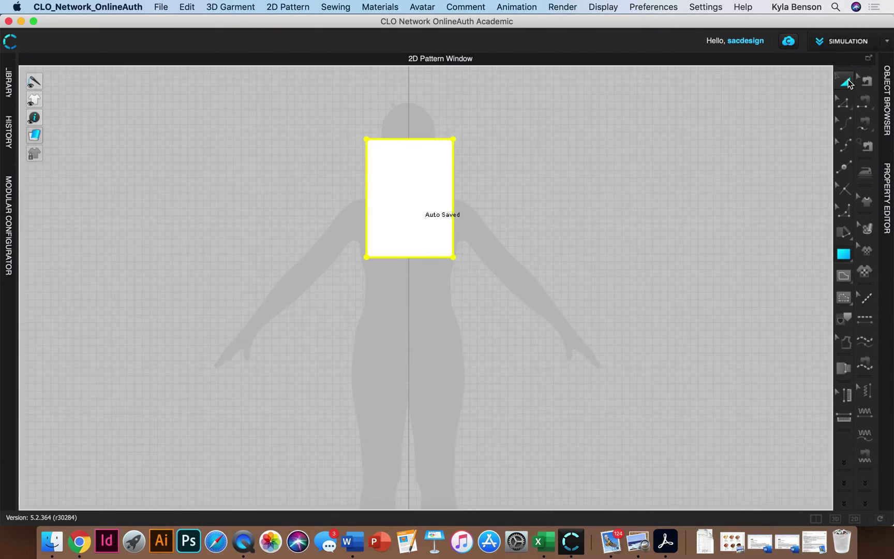
- Move the rectangle so its left edge sits on the avatar's centre line over the torso
click(846, 82)
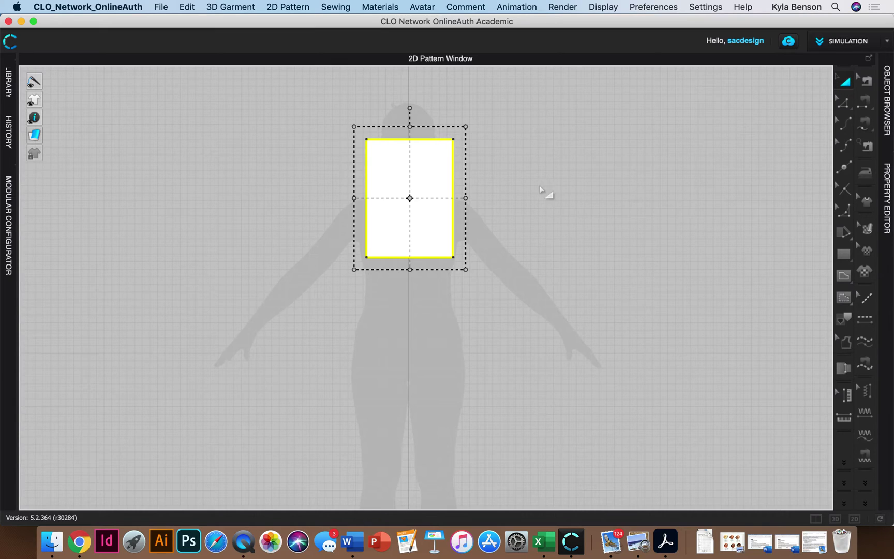
drag(425, 167, 469, 225)
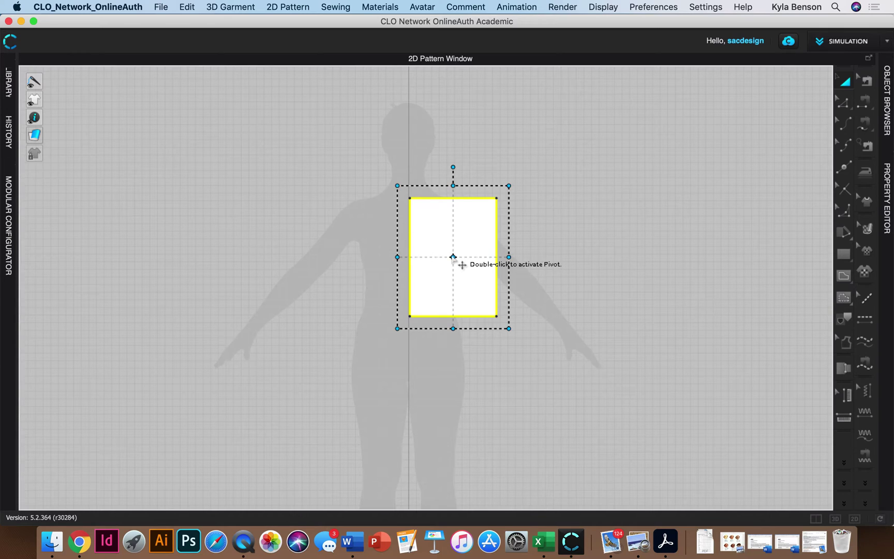
scroll(478, 257, up, 4)
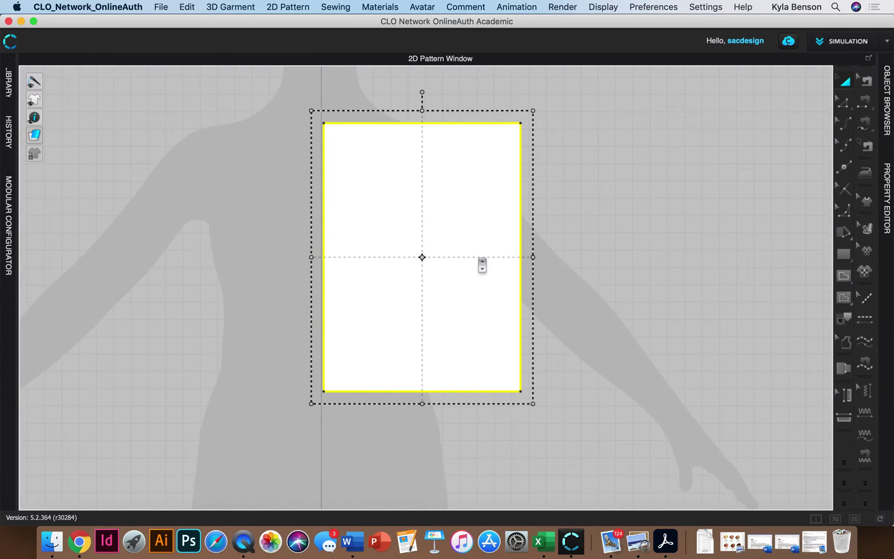
middle_drag(474, 262, 478, 286)
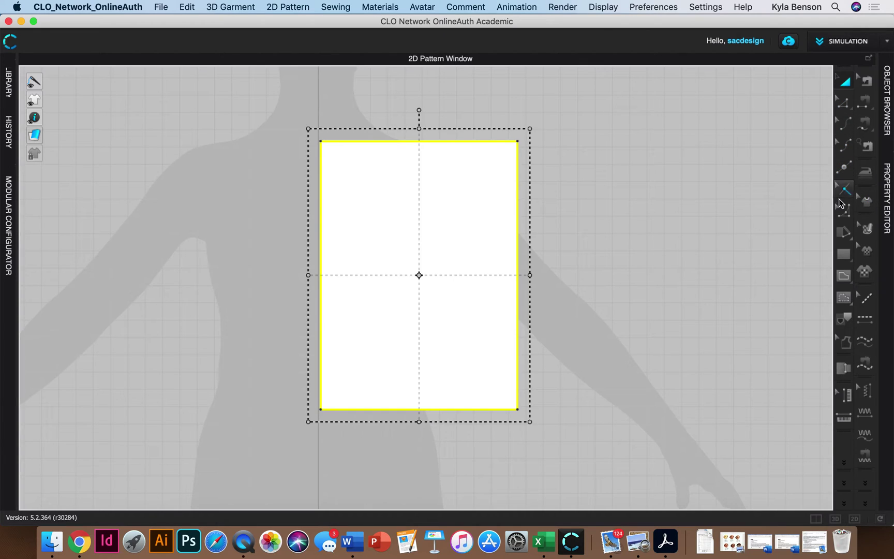
click(848, 170)
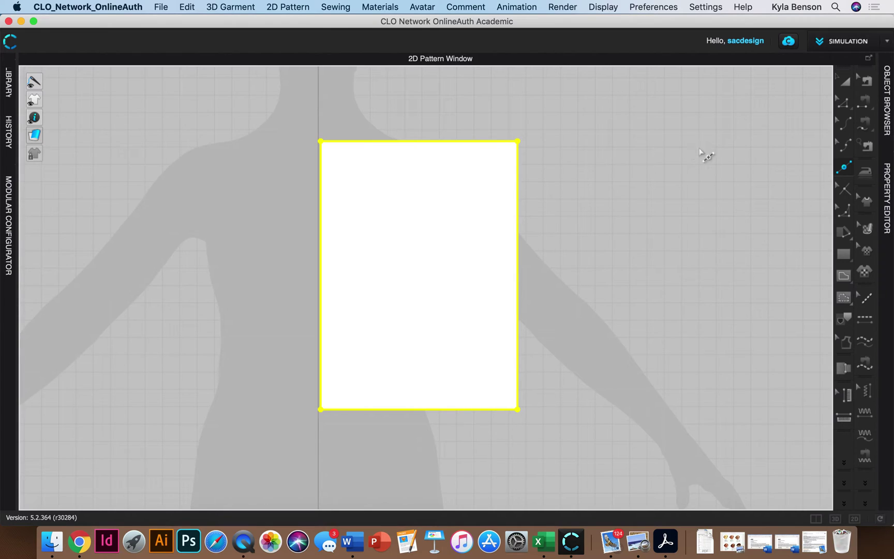
click(843, 102)
- Select the rectangle's top-right corner with Edit Pattern, then switch to Add Point/Divide Line
click(844, 103)
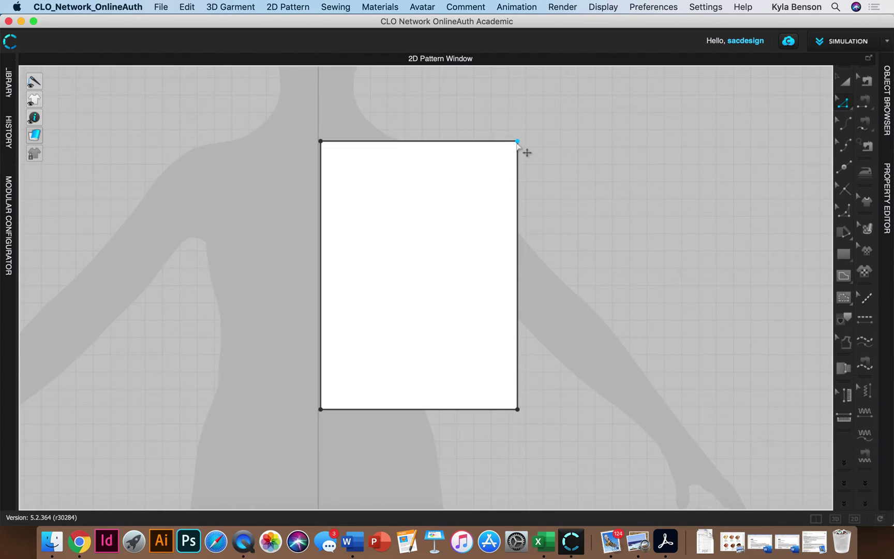
click(517, 141)
click(843, 168)
- Convert 5/16 to a decimal on the Dashboard Calculator (5 ÷ 16 = 0.3125)
key(F12)
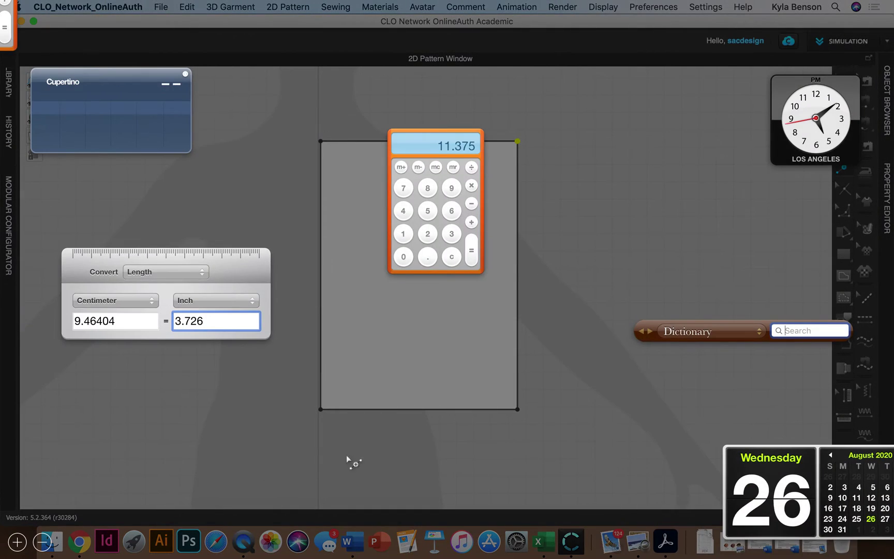
key(F12)
key(F12)
click(427, 209)
key(slash)
click(404, 235)
click(452, 209)
click(472, 247)
- Subtract 8.3125 − 0.125 to get 8.1875, then move the calculator off the pattern
click(428, 190)
click(427, 257)
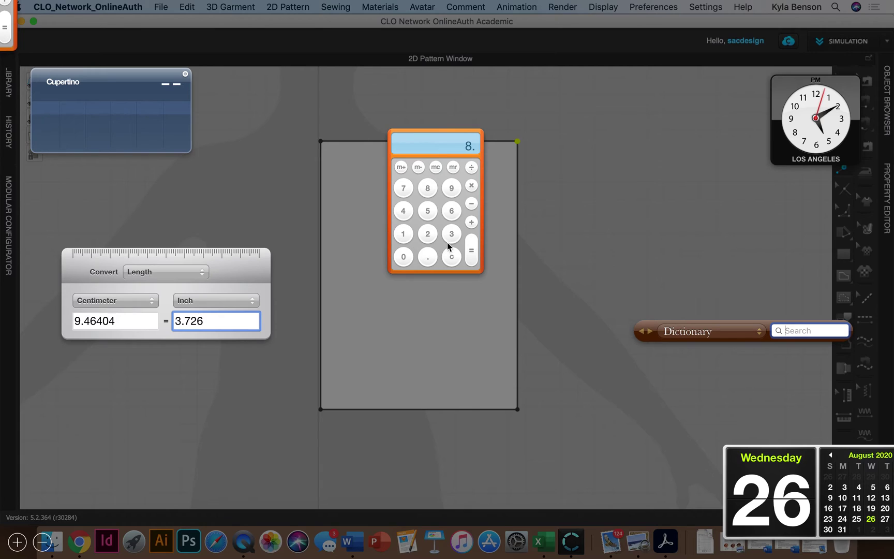
click(451, 234)
click(404, 235)
click(427, 233)
click(427, 210)
click(472, 205)
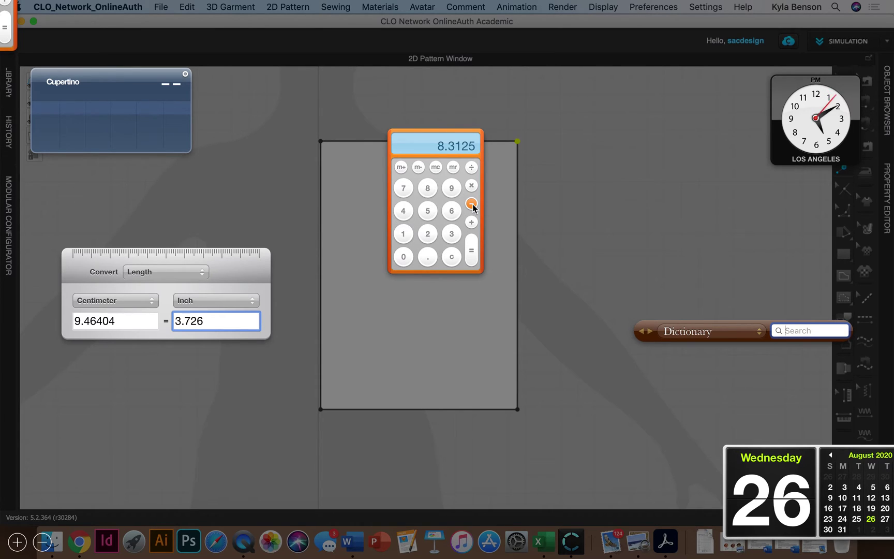
click(427, 259)
click(404, 233)
click(425, 234)
click(428, 210)
click(471, 247)
drag(441, 142, 238, 161)
- Split the top edge with a point, setting Line 2 to 8.188 in (leaving 3.187 in)
click(724, 189)
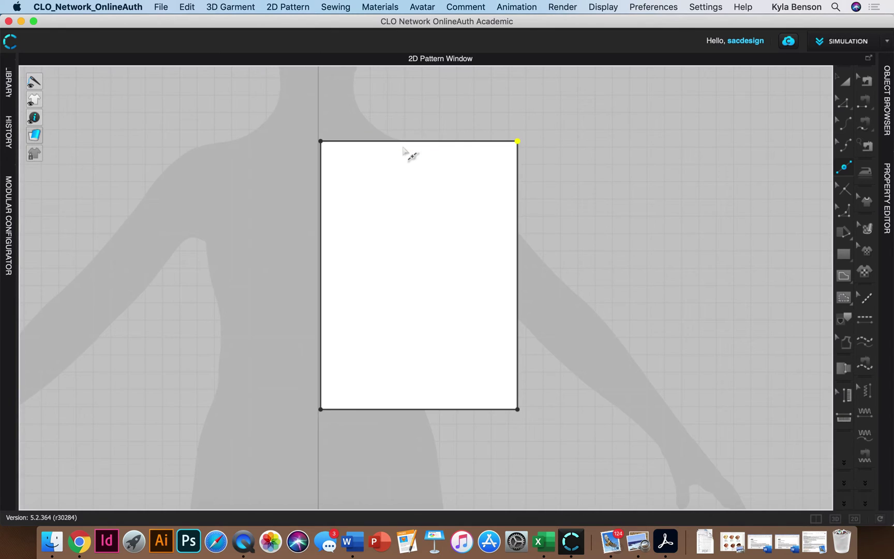
click(376, 143)
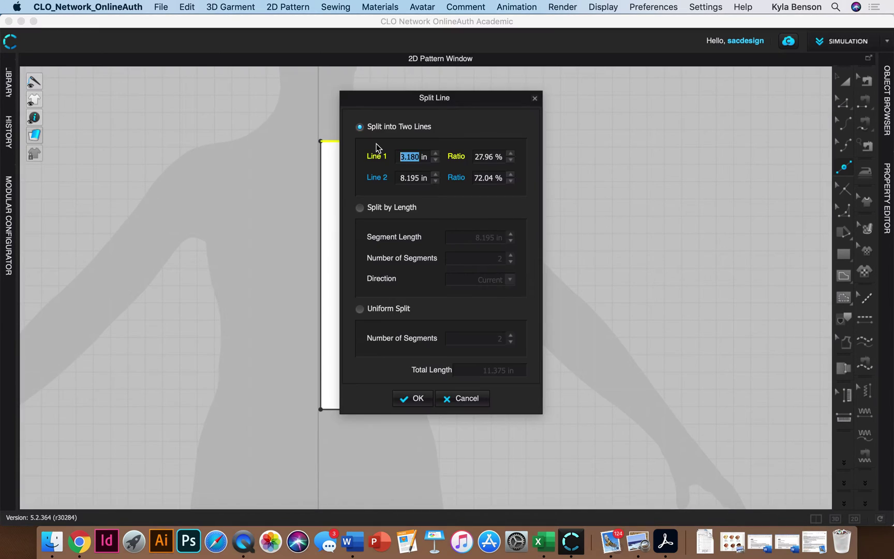
drag(400, 178, 428, 180)
text(8.188)
key(F12)
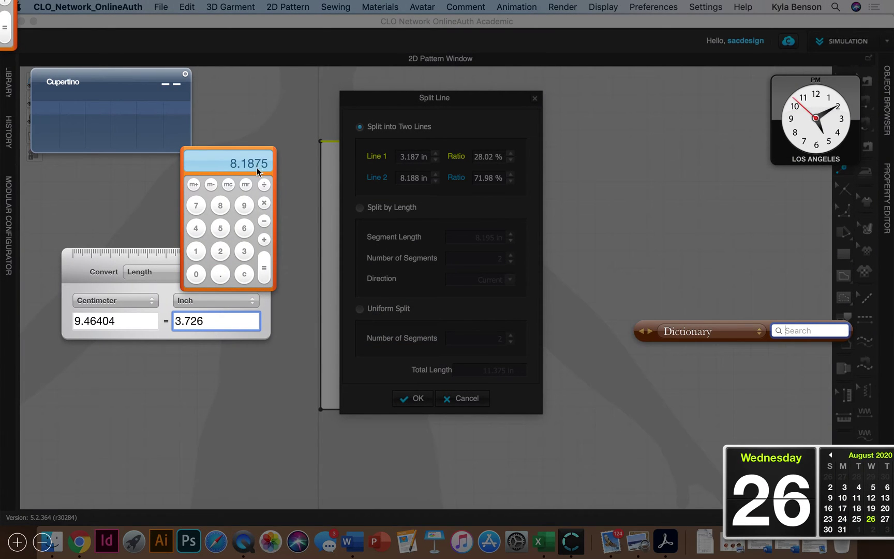
click(316, 238)
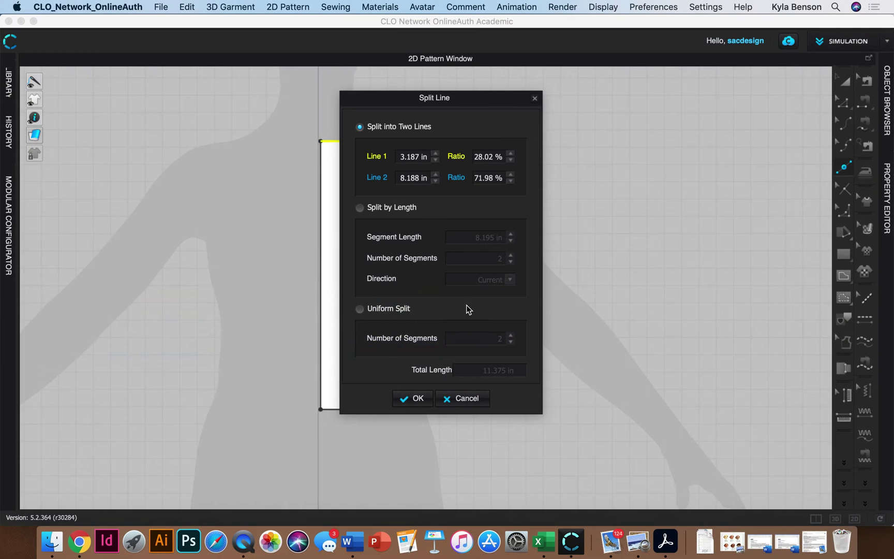
click(412, 398)
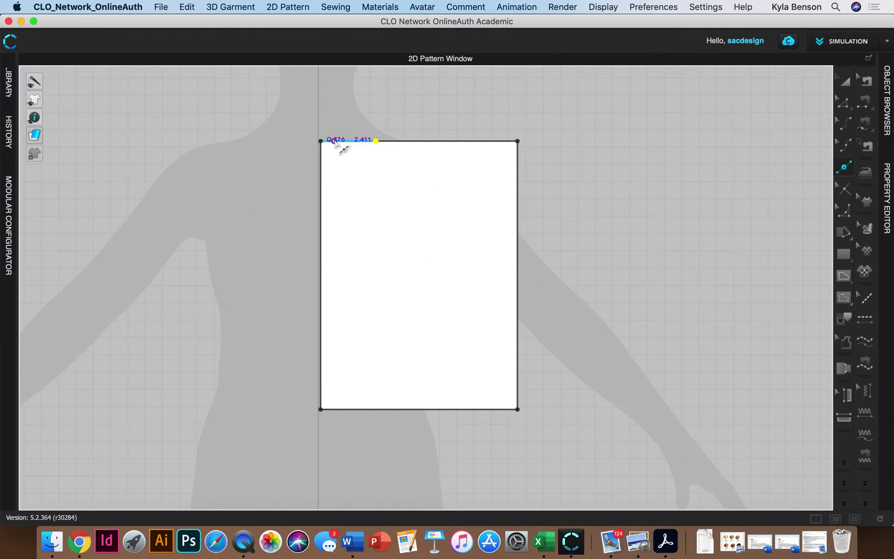
- Start a perpendicular internal line from the top-edge point, then cancel that first attempt
click(845, 103)
right_click(375, 141)
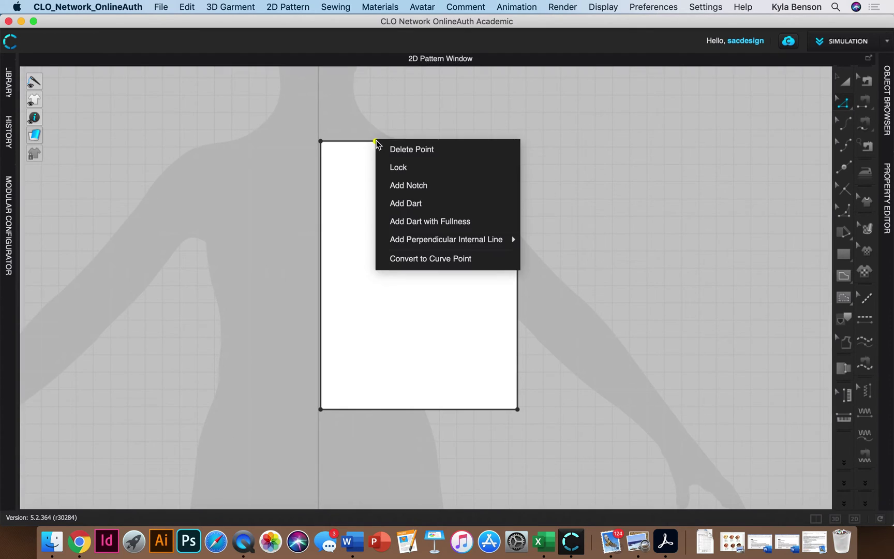
mouse_move(408, 243)
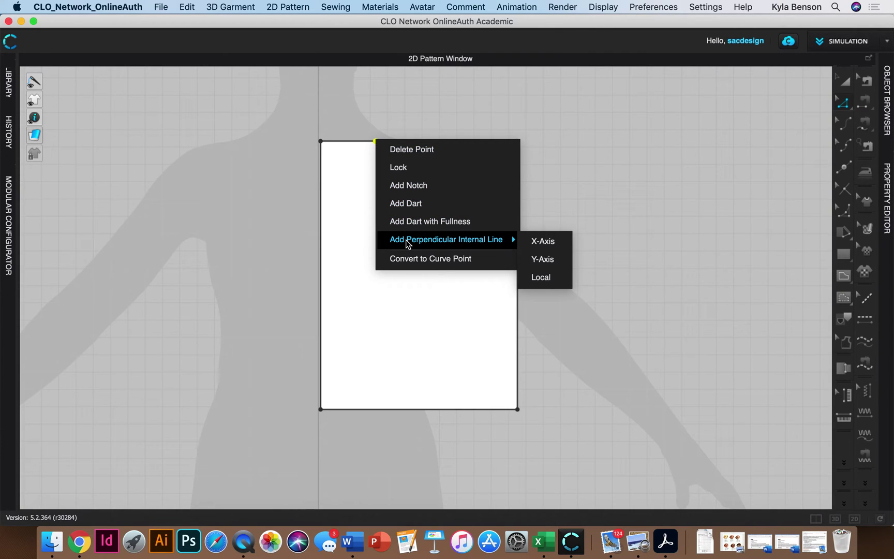
click(541, 261)
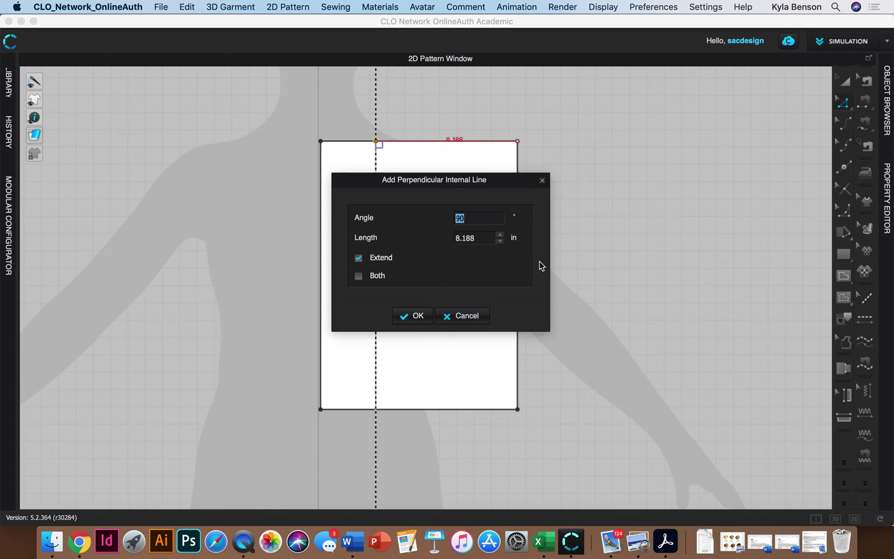
drag(477, 187, 651, 204)
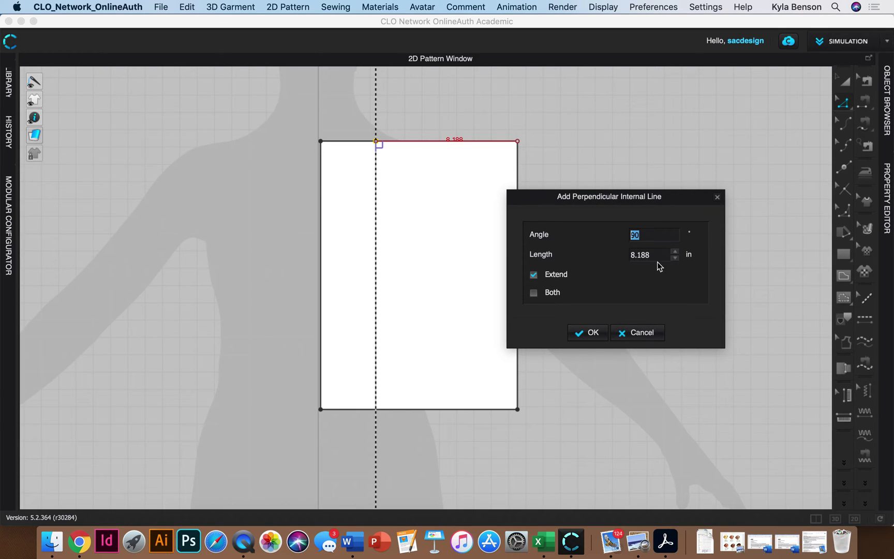
click(638, 332)
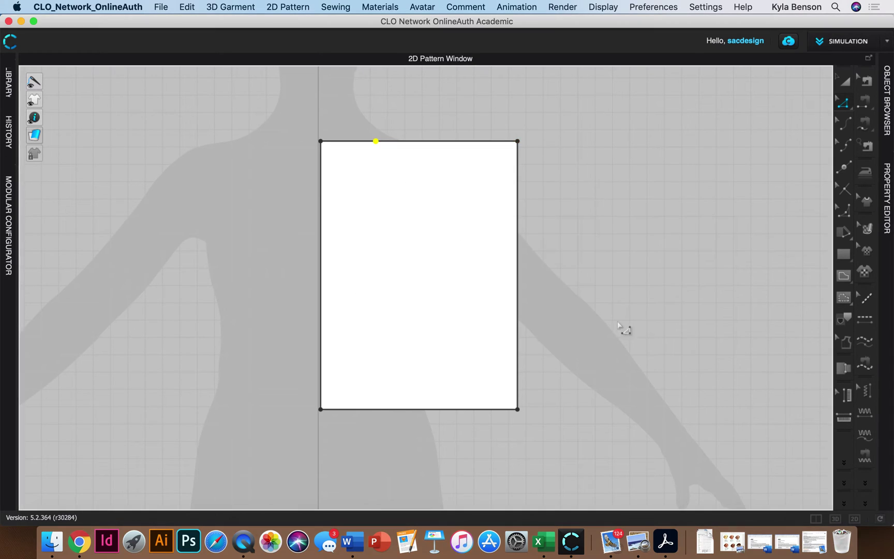
- Add a 3 in perpendicular internal line from the point along the other axis
right_click(376, 144)
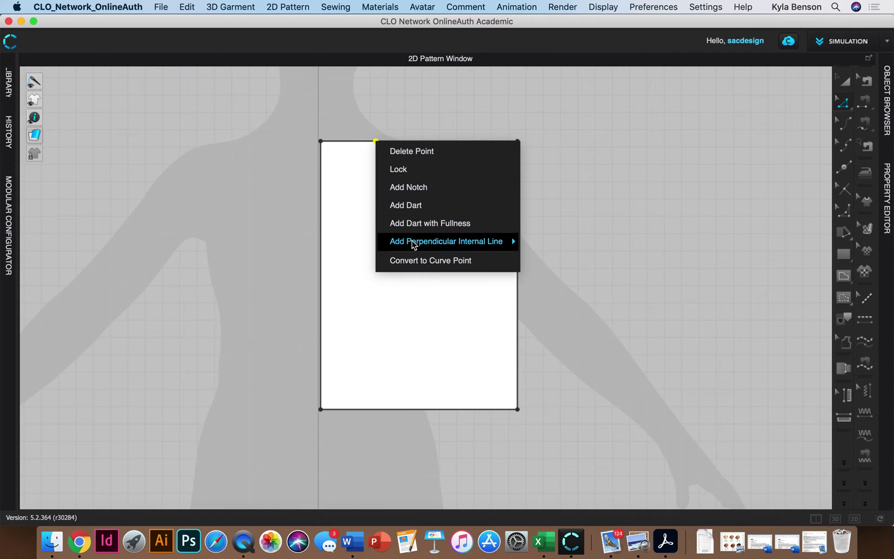
click(533, 246)
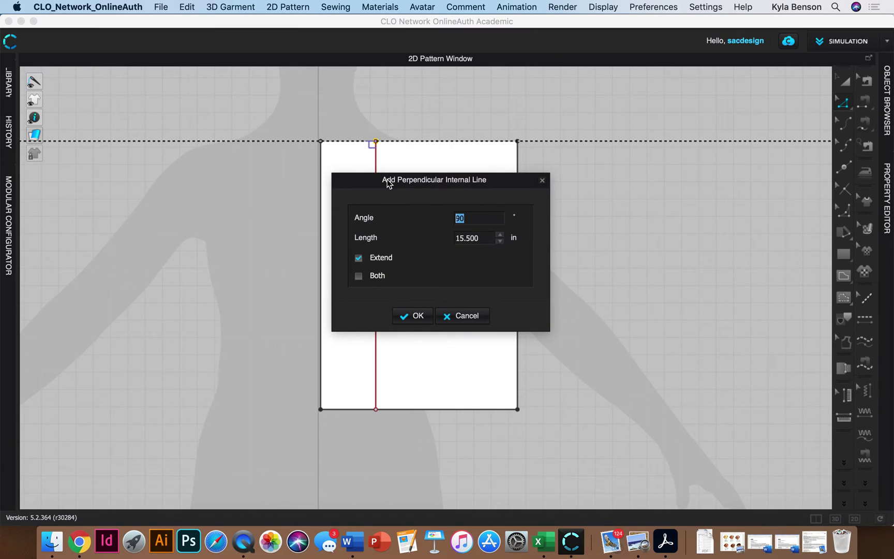
drag(388, 179, 511, 154)
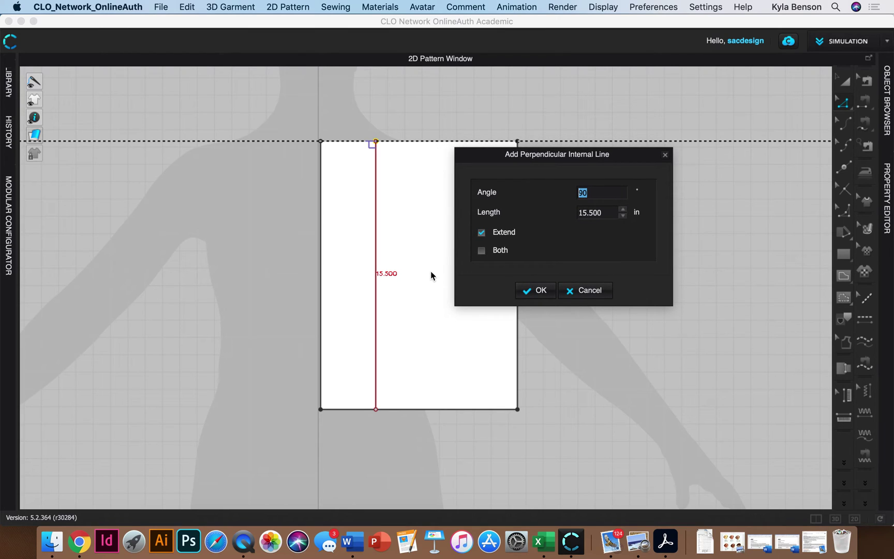
click(611, 214)
double_click(611, 213)
text(3)
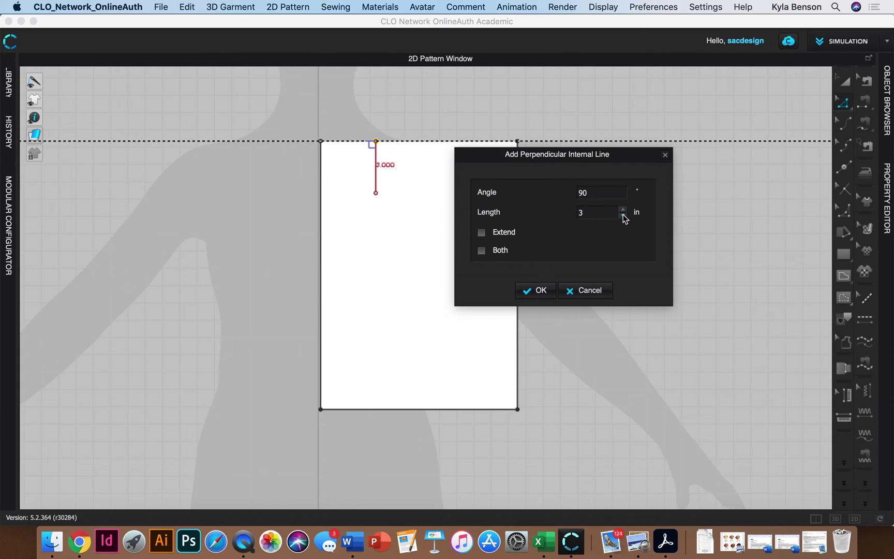
click(535, 291)
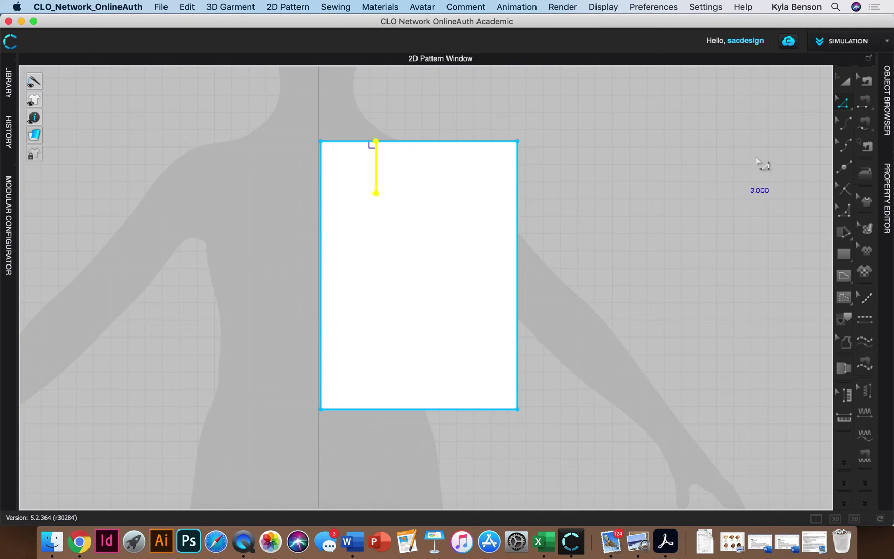
- Deselect the pattern and its new line, then pick the Add Point/Divide Line tool
click(526, 415)
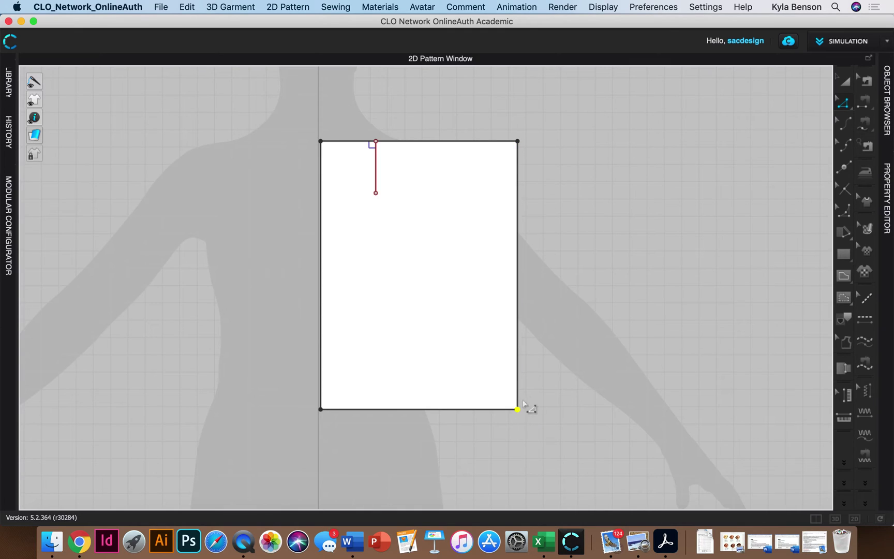
click(845, 169)
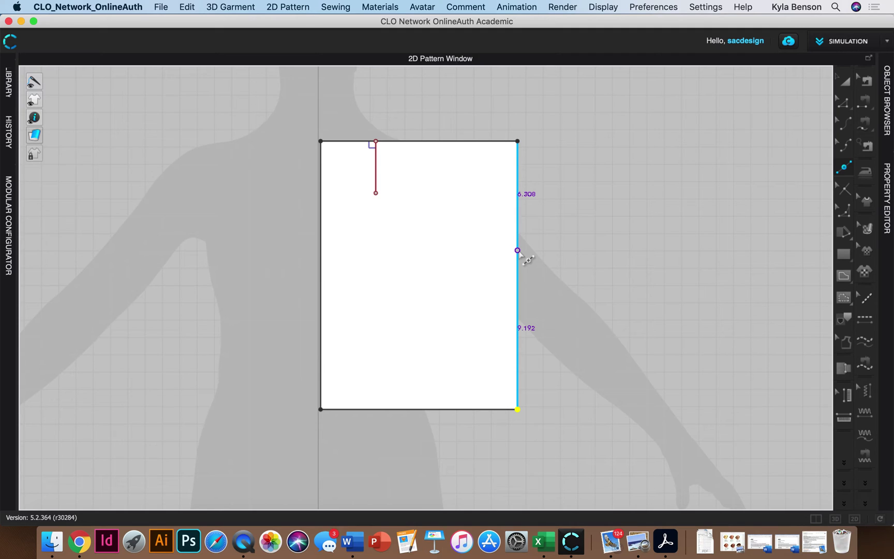
- Work out 3 ÷ 8 = 0.375 on the Dashboard calculator, then close Dashboard
key(F12)
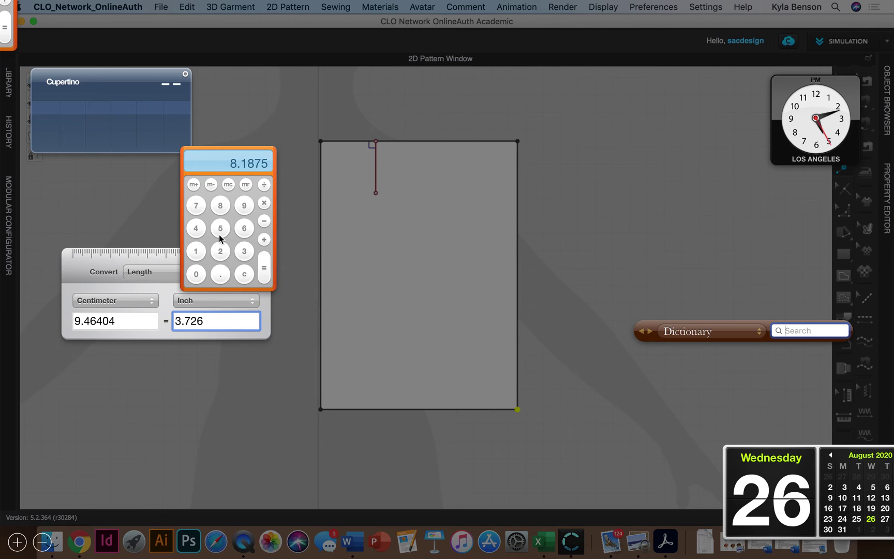
key(8)
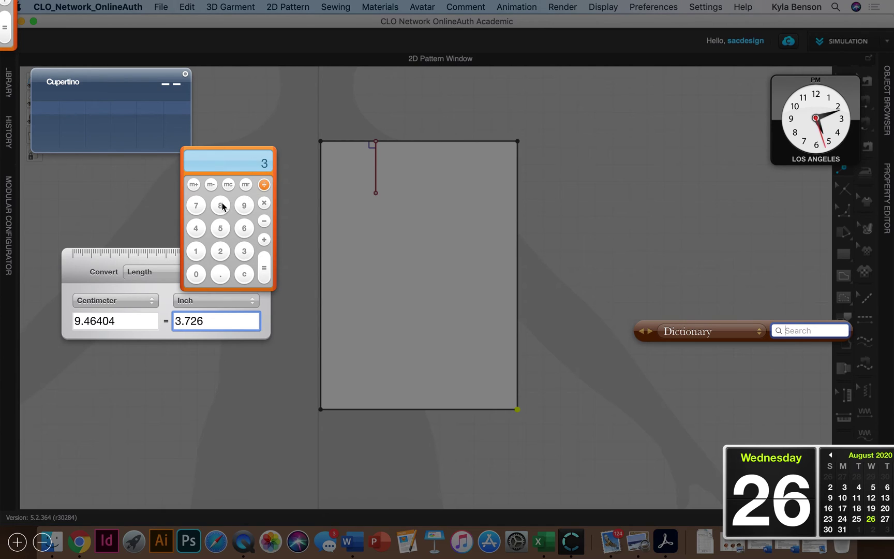
click(263, 263)
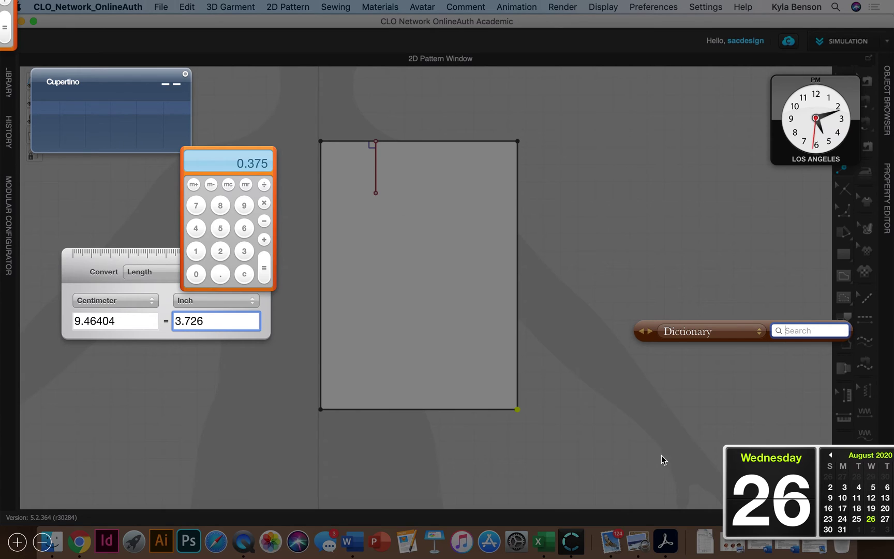
click(549, 355)
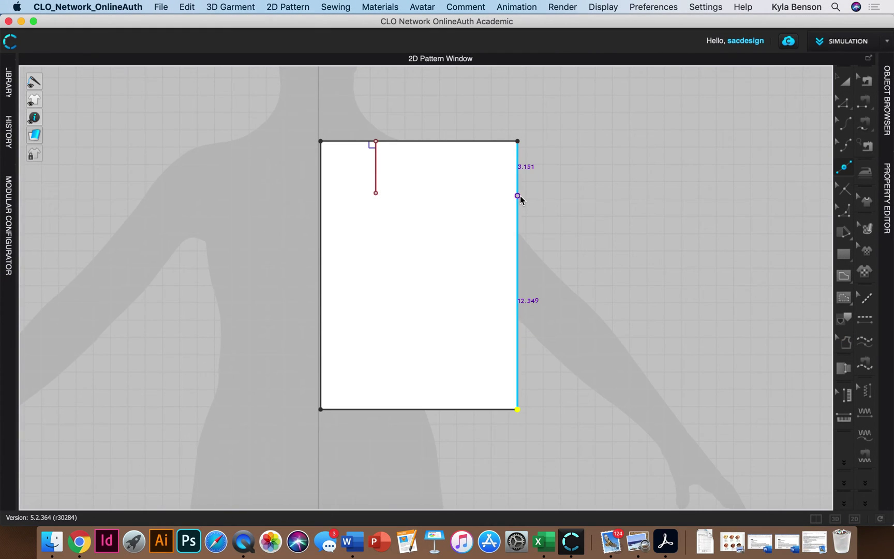
- Switch to Edit Pattern (Z) and select the rectangle's 15.500 in right side edge
key(z)
click(517, 156)
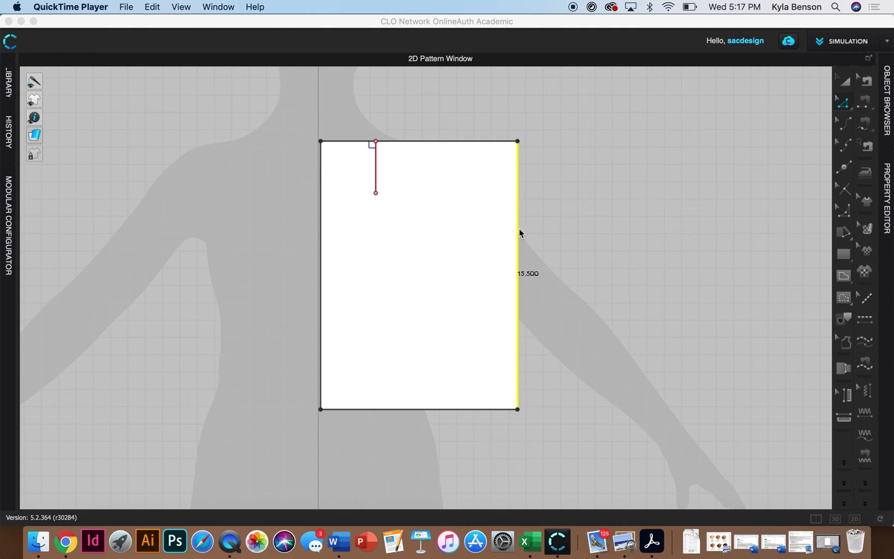
- Add 18.75 + 0.125 = 18.875 on the Dashboard calculator, then close Dashboard
key(F12)
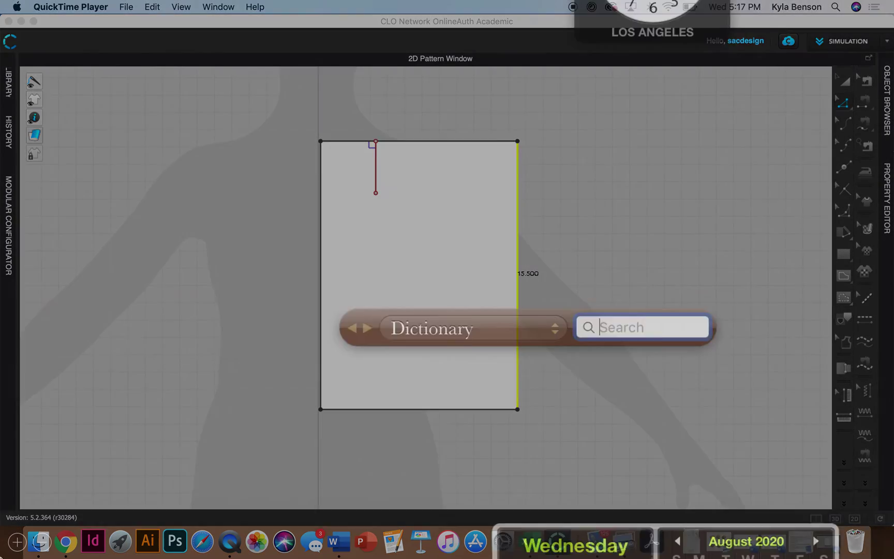
click(196, 252)
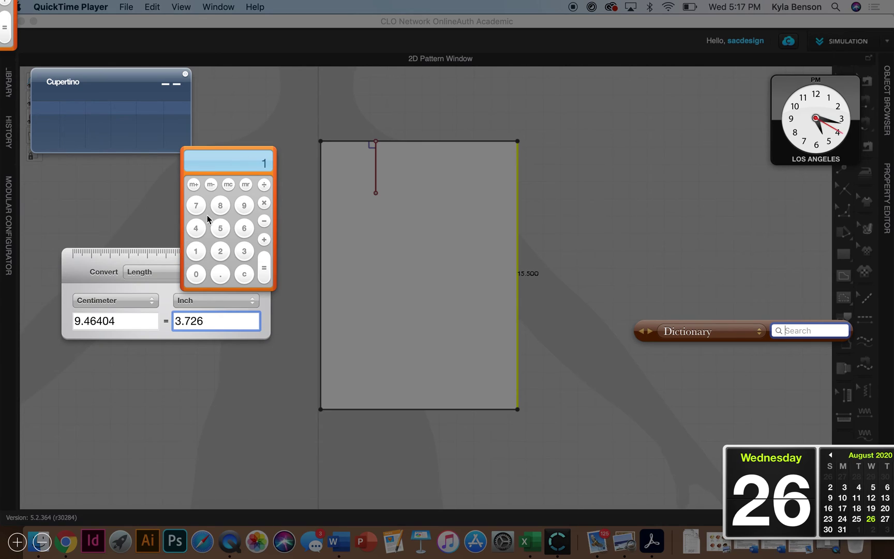
click(216, 209)
click(217, 275)
click(196, 205)
click(220, 228)
click(262, 239)
click(197, 268)
click(196, 251)
click(221, 251)
click(221, 228)
click(266, 264)
click(560, 195)
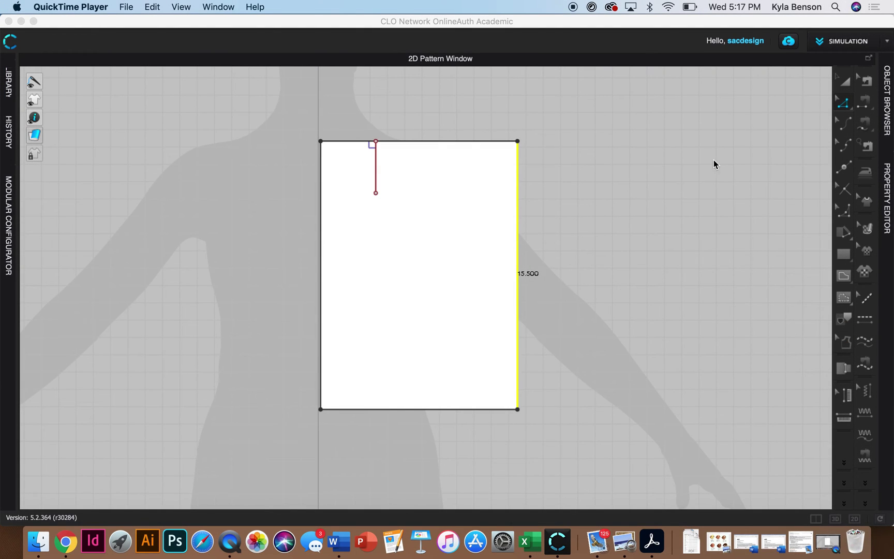
- Change the right edge's length to 18.875 in with Location Start, extending it downward
click(848, 103)
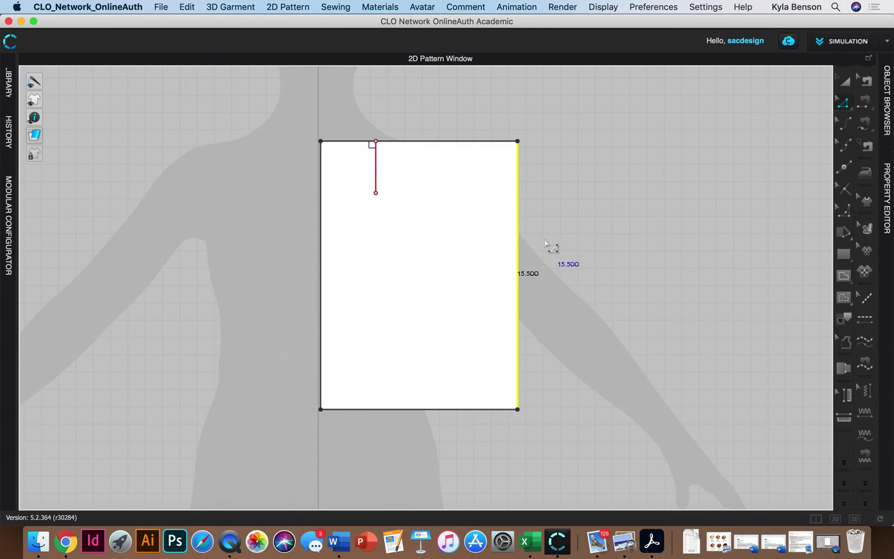
right_click(515, 240)
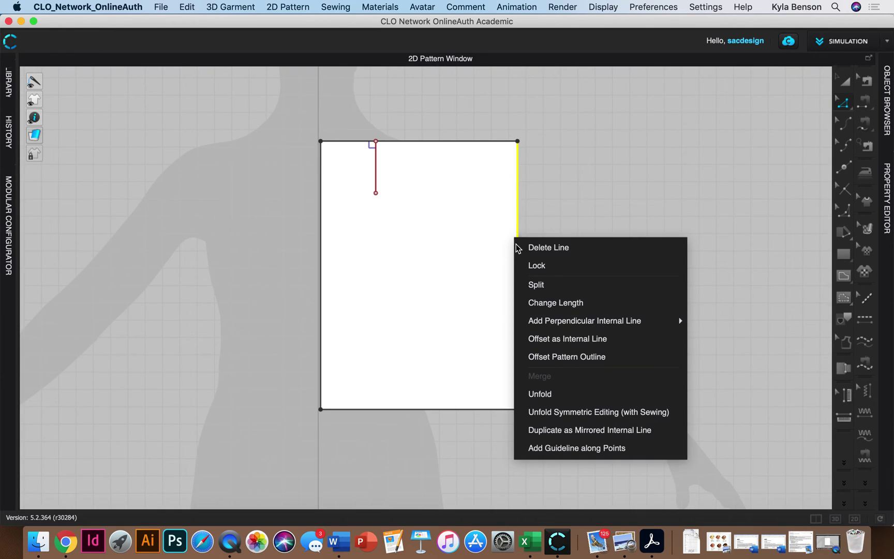
click(581, 305)
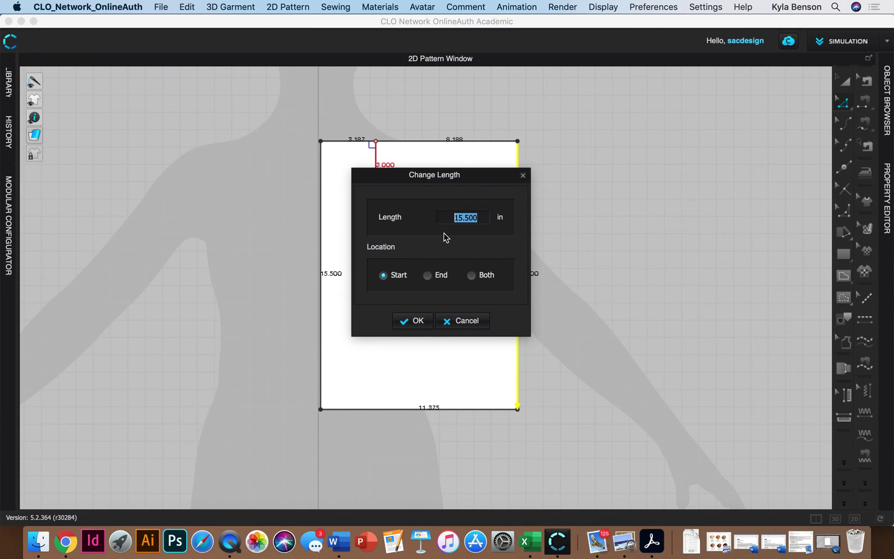
text(18)
mouse_move(11, 556)
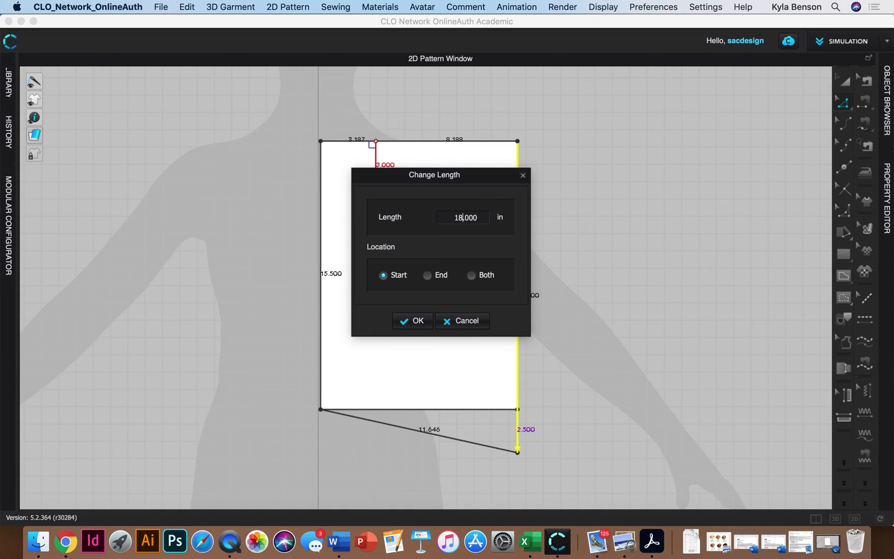
key(Right)
double_click(477, 220)
text(18.875)
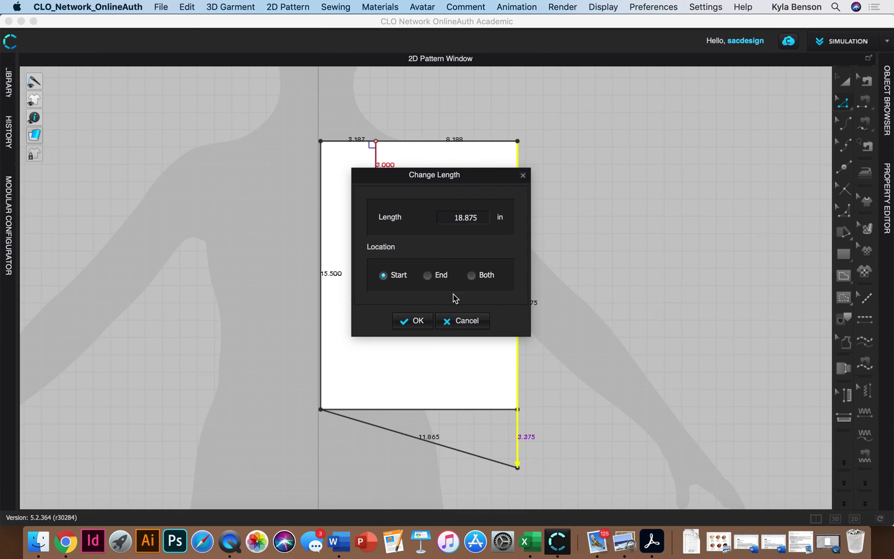
drag(442, 176, 676, 160)
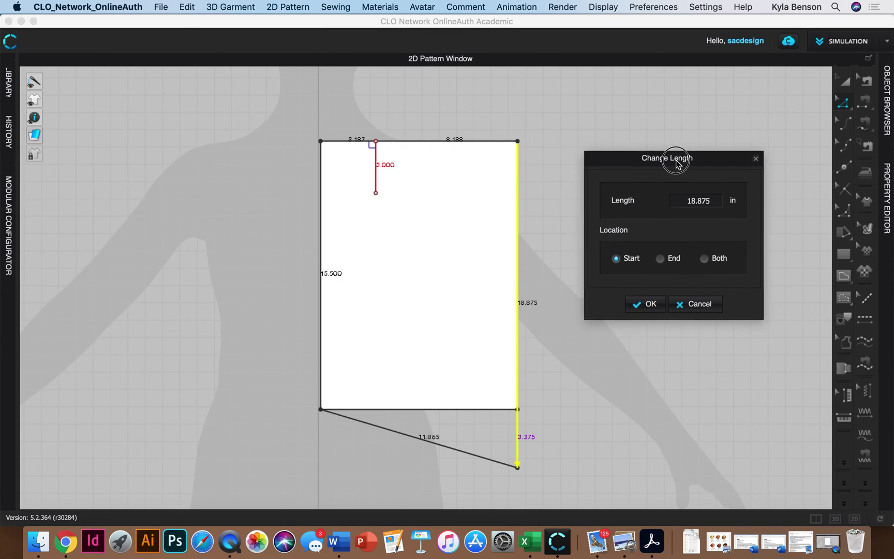
click(653, 306)
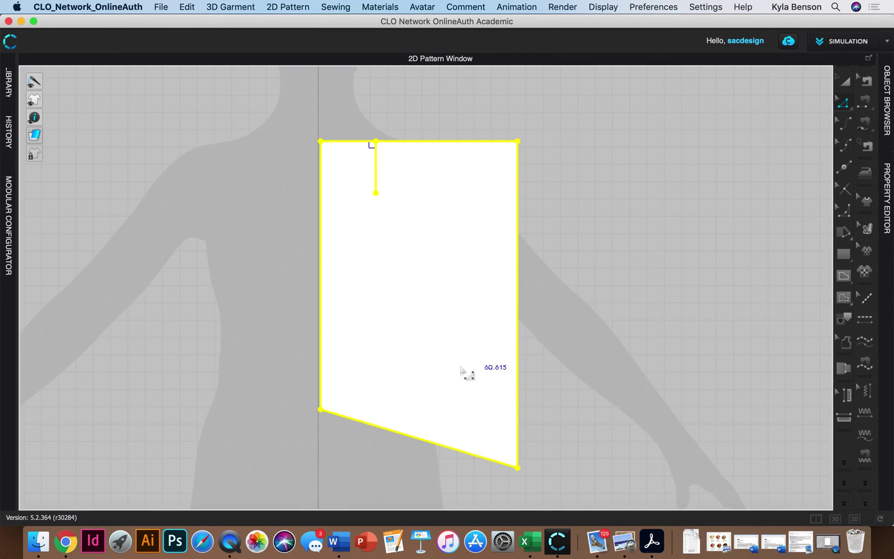
- Change the left edge's length to 18.875 in with Location End so it grows downward
click(321, 409)
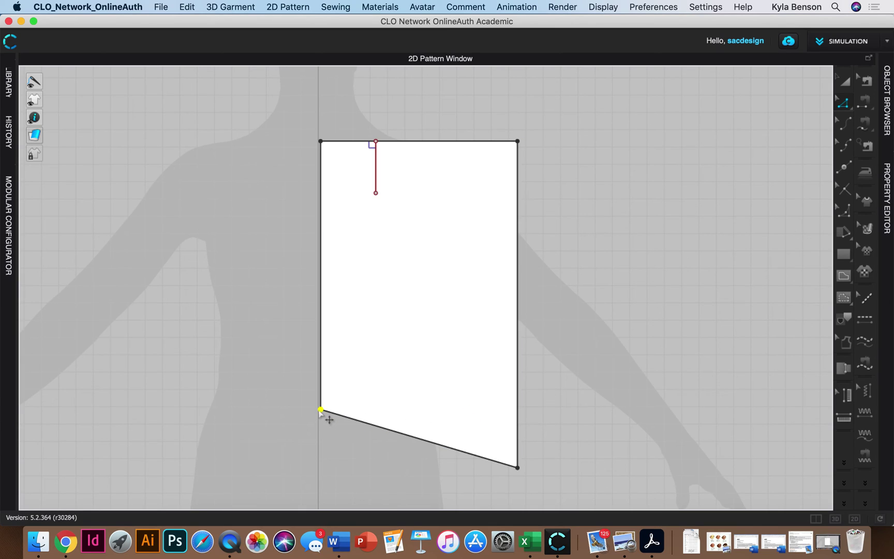
right_click(322, 368)
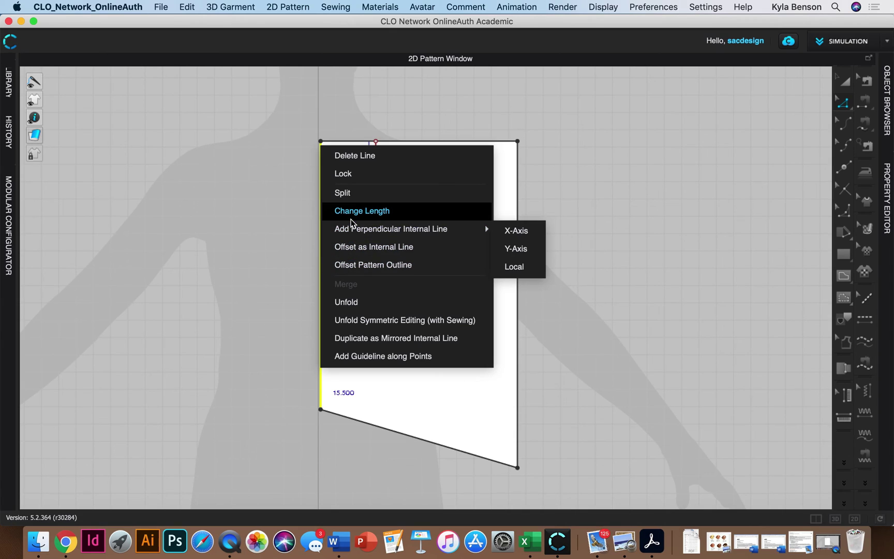
click(353, 211)
text(1)
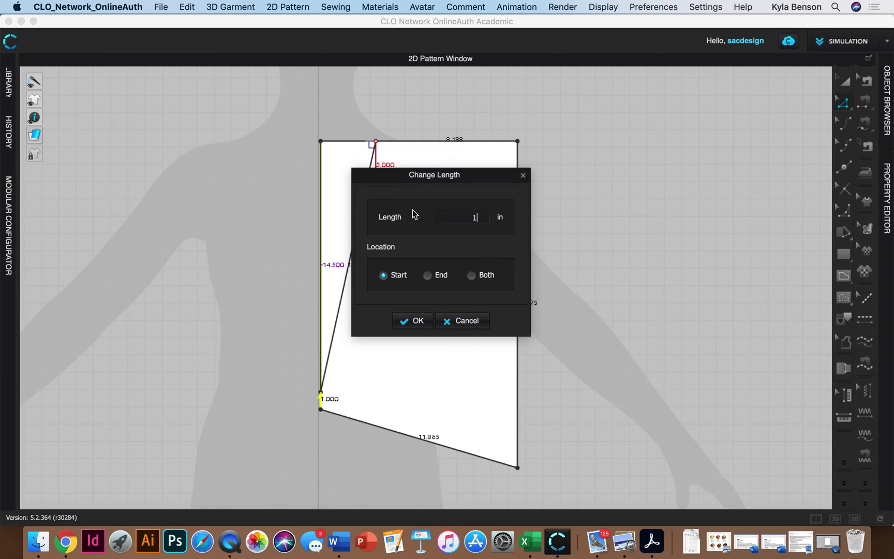
text(8.875)
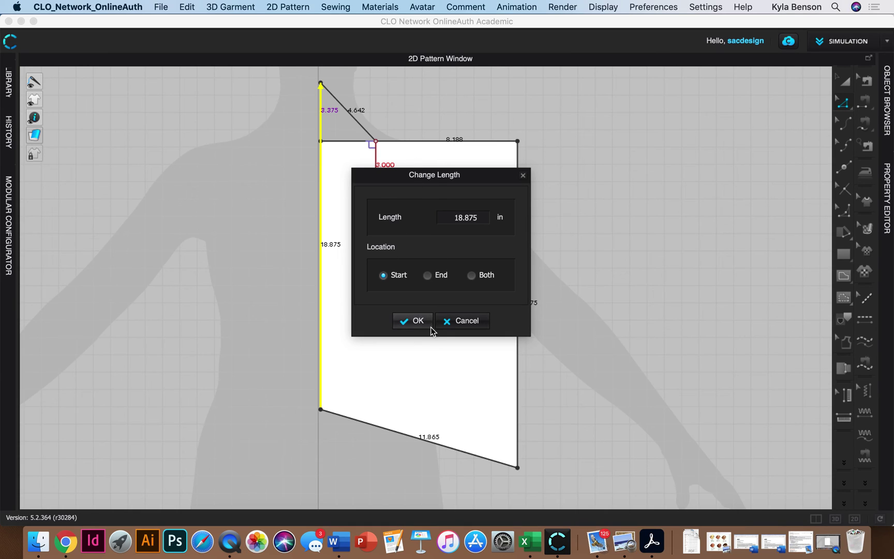
click(427, 275)
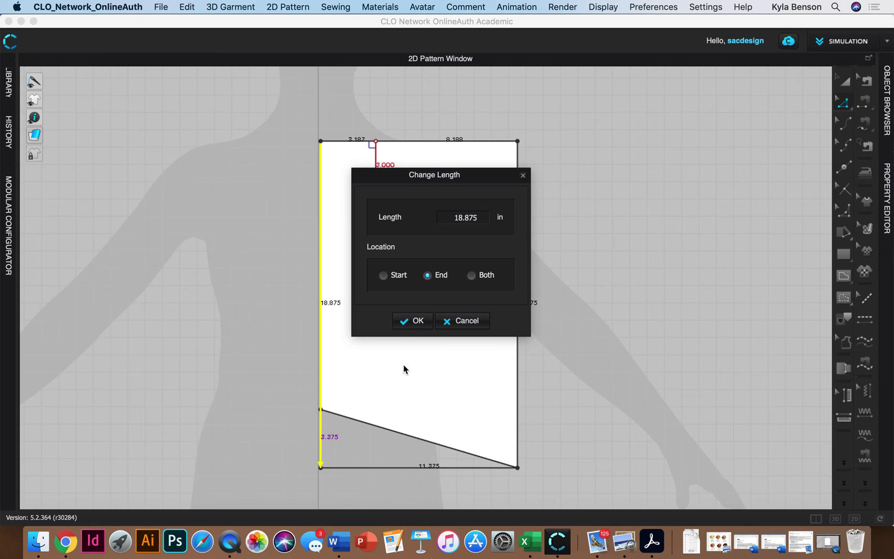
click(420, 322)
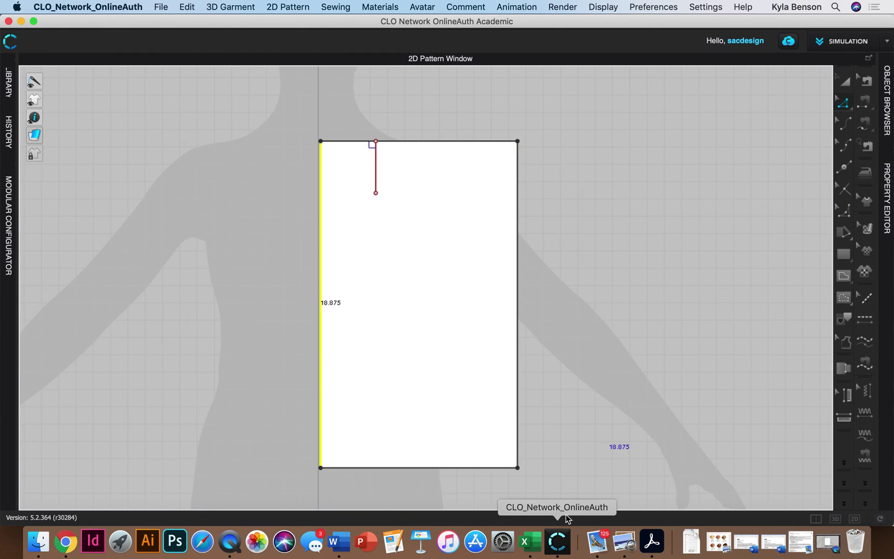
- Choose the Add Point/Split Line tool and convert 3/8 to 0.375 on the Dashboard calculator
click(517, 468)
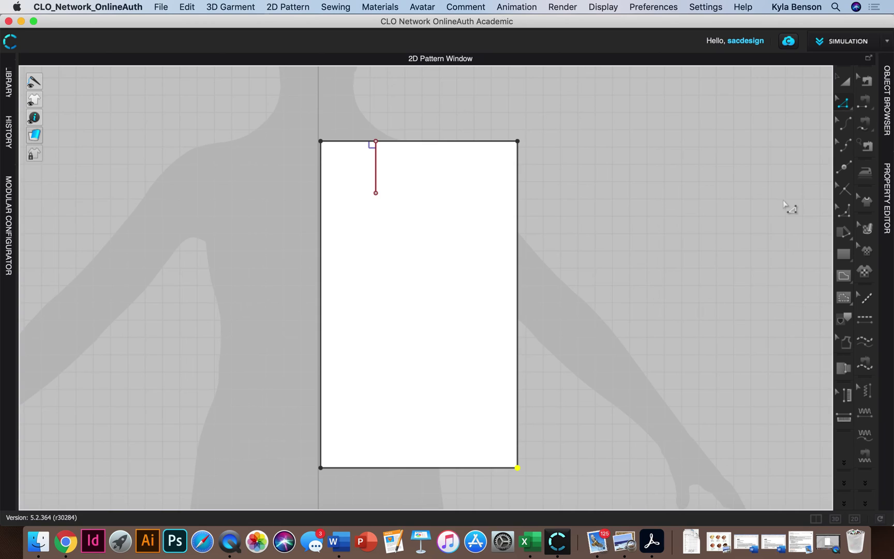
click(843, 169)
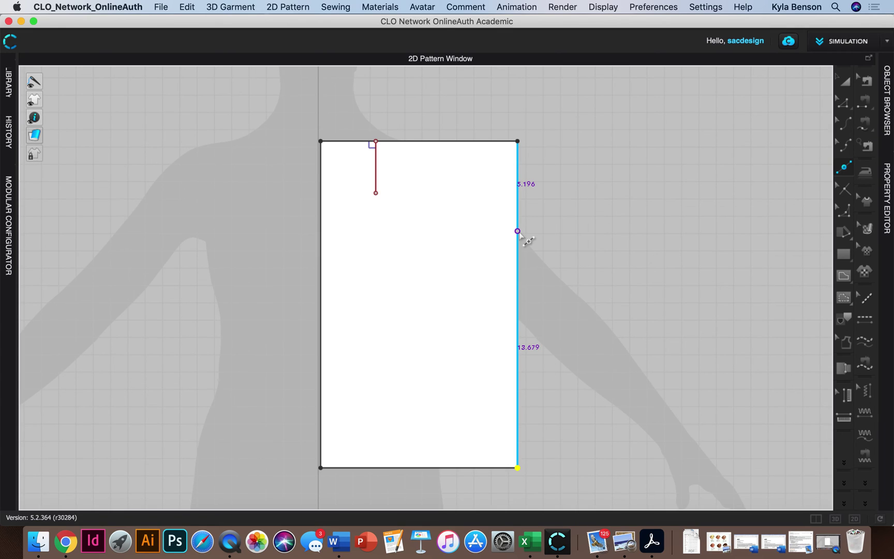
key(F12)
click(245, 250)
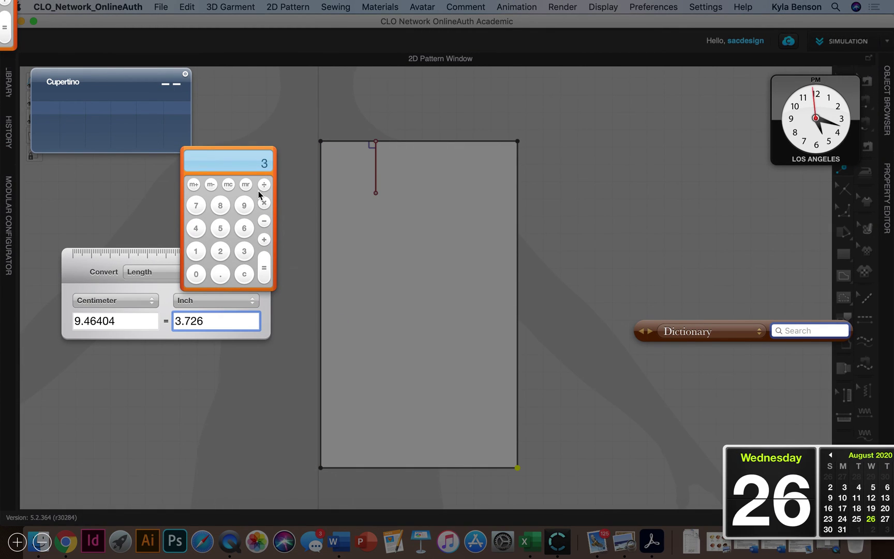
click(263, 185)
click(219, 205)
click(260, 265)
key(F12)
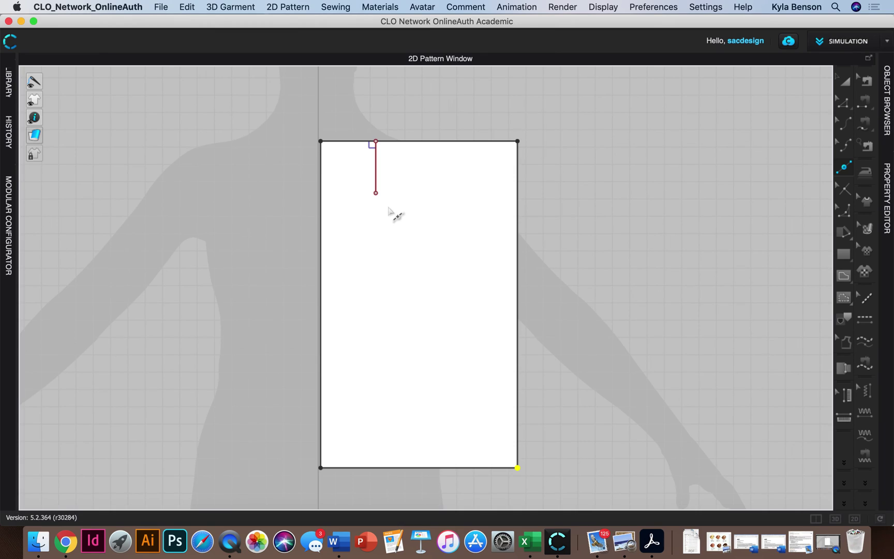
- Open Split Line on the right edge and enter 15 for the lower segment
right_click(517, 235)
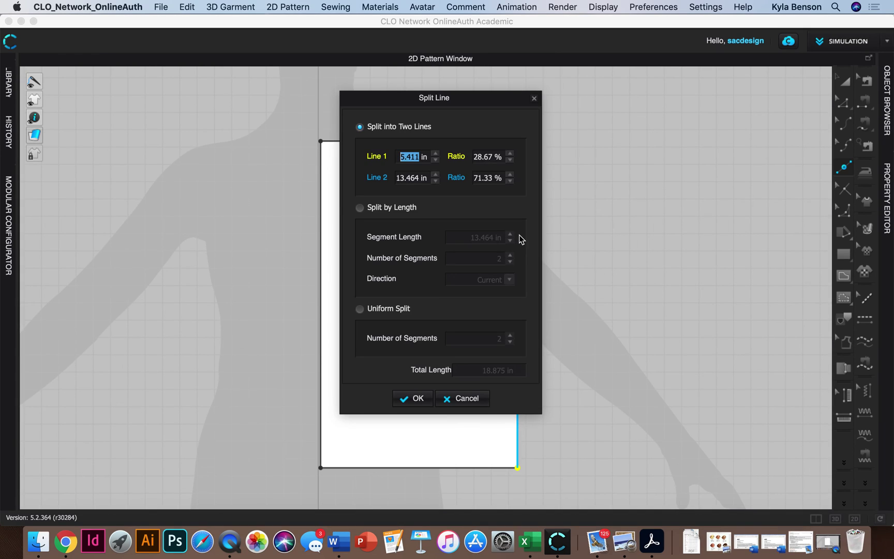
double_click(416, 178)
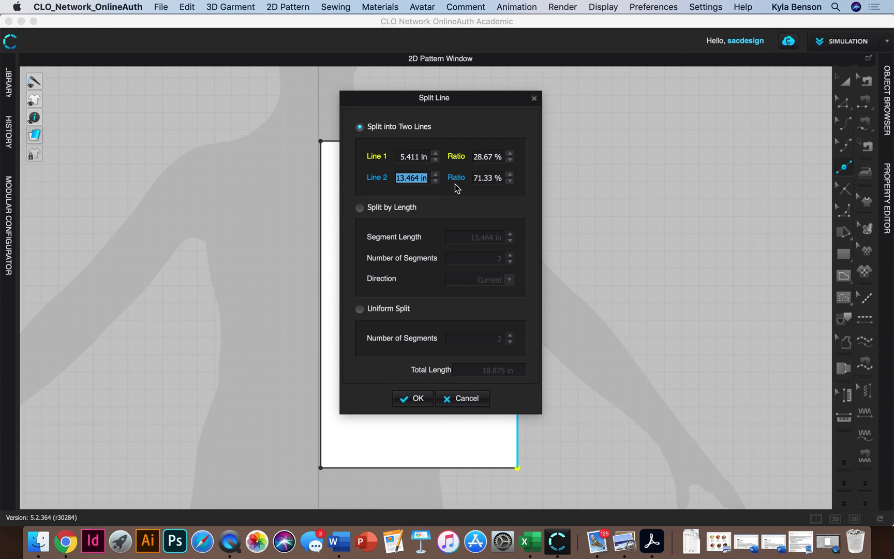
text(15)
key(Tab)
mouse_move(1, 557)
- Correct the lower segment to 15.375 in, apply the split, and return to Edit Pattern
click(185, 435)
key(F12)
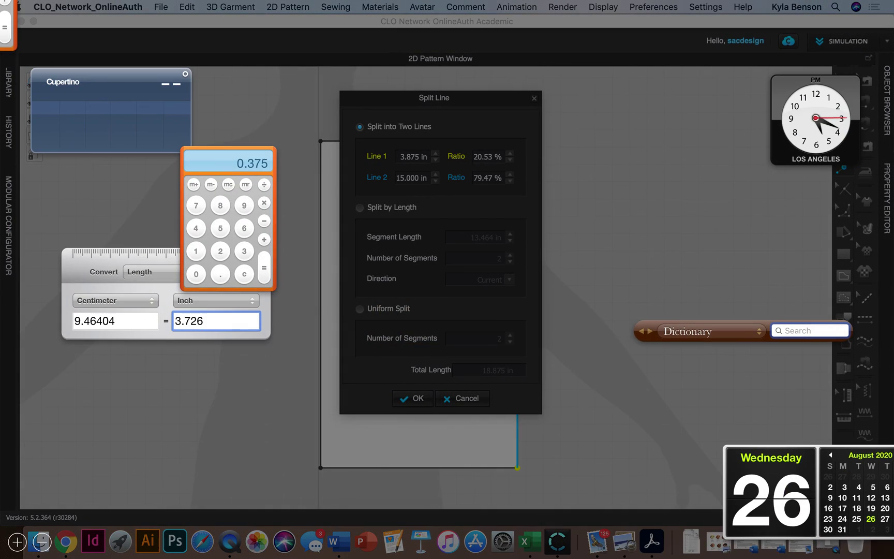
click(347, 216)
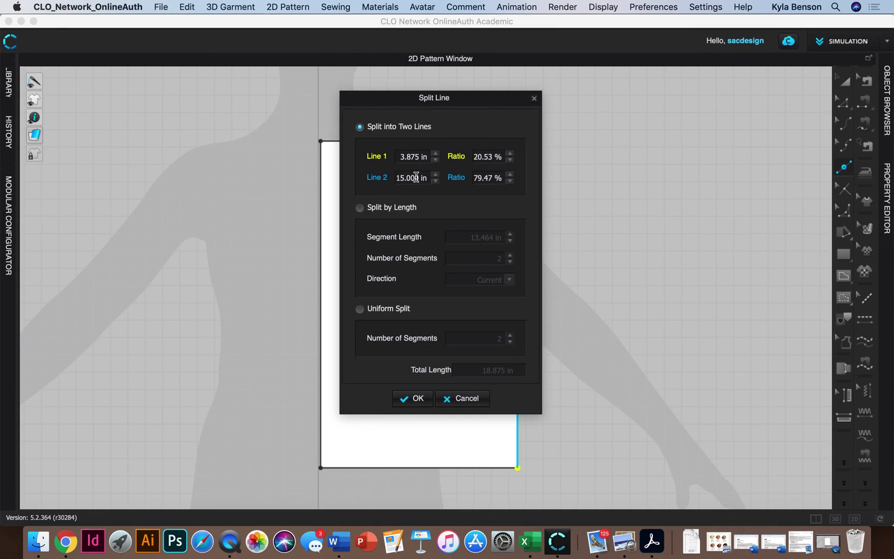
click(417, 177)
click(419, 178)
key(BackSpace)
key(BackSpace)
key(BackSpace)
key(BackSpace)
text(.375)
click(420, 397)
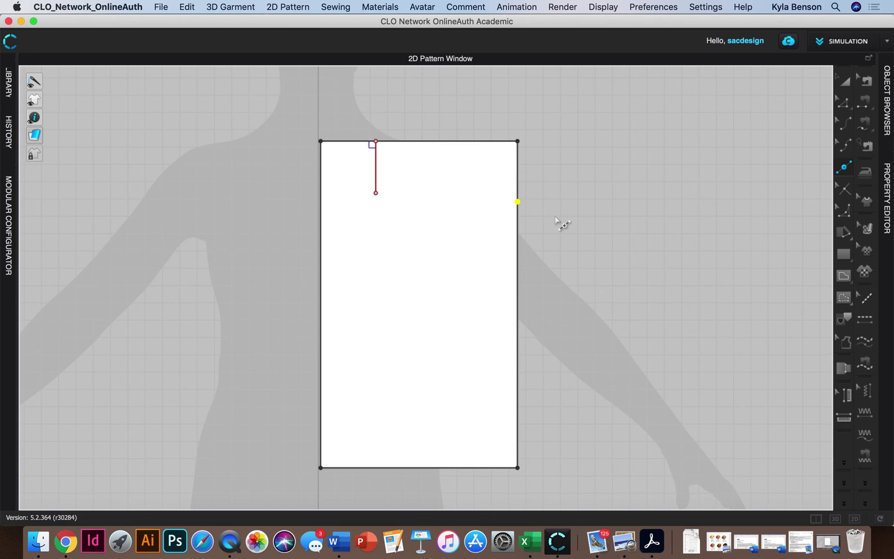
click(846, 104)
- Add a 4 in Y-axis perpendicular internal line from the new right-edge point
right_click(517, 202)
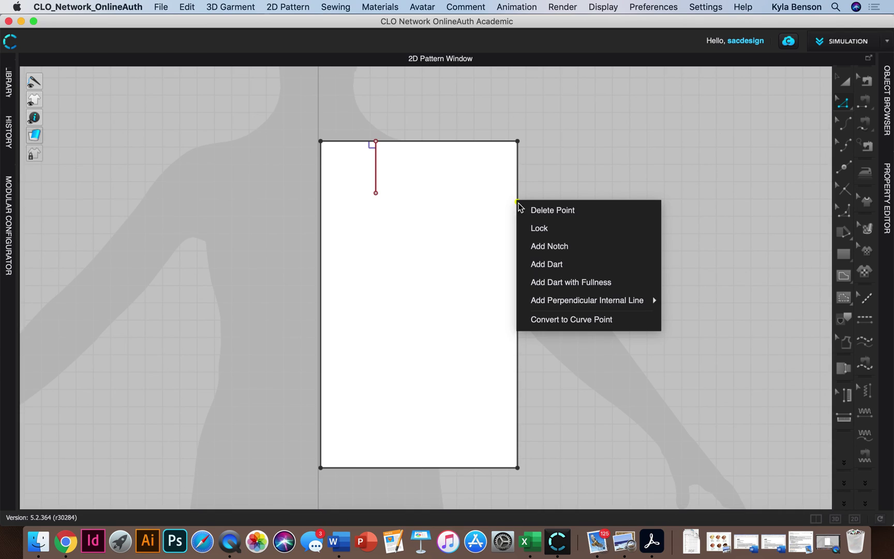
mouse_move(641, 302)
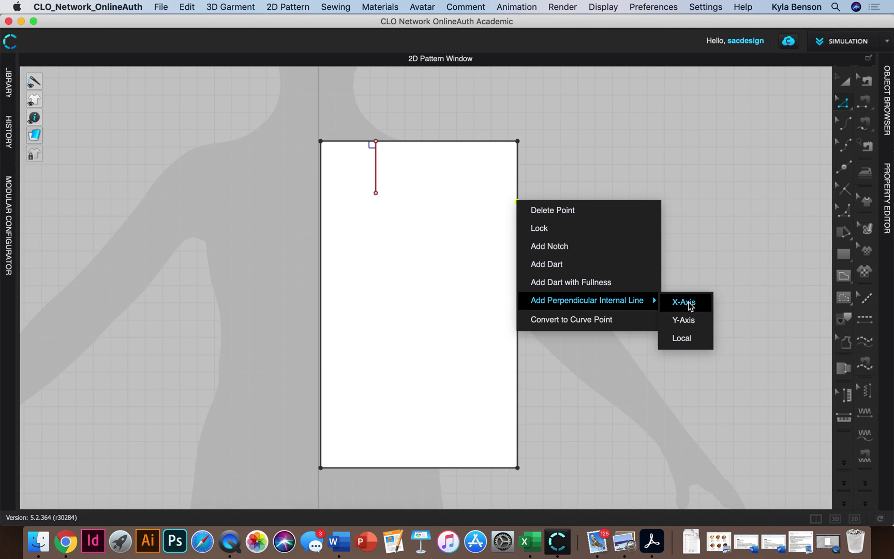
click(683, 302)
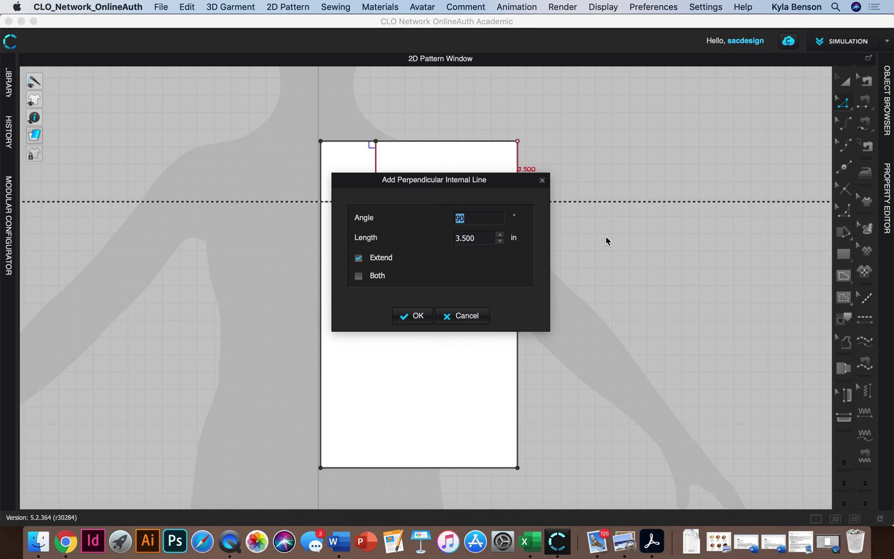
drag(437, 180, 644, 272)
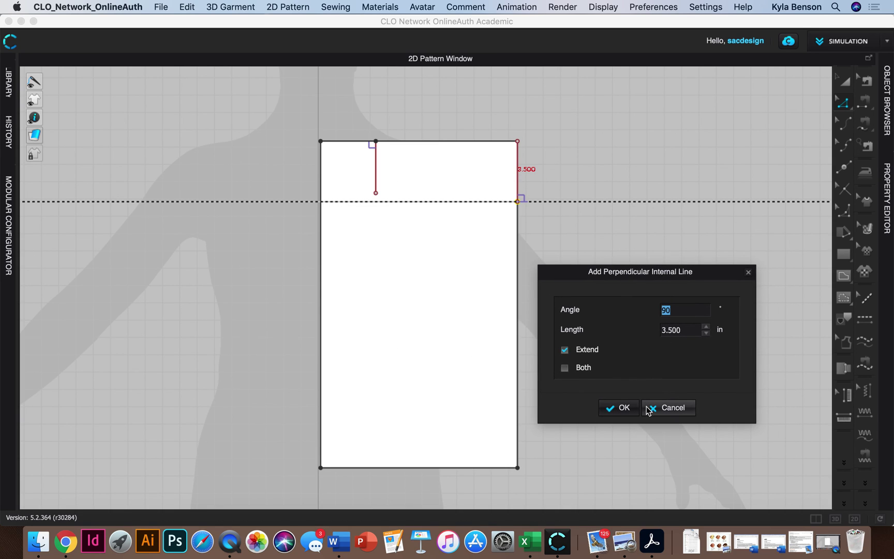
click(652, 411)
right_click(517, 202)
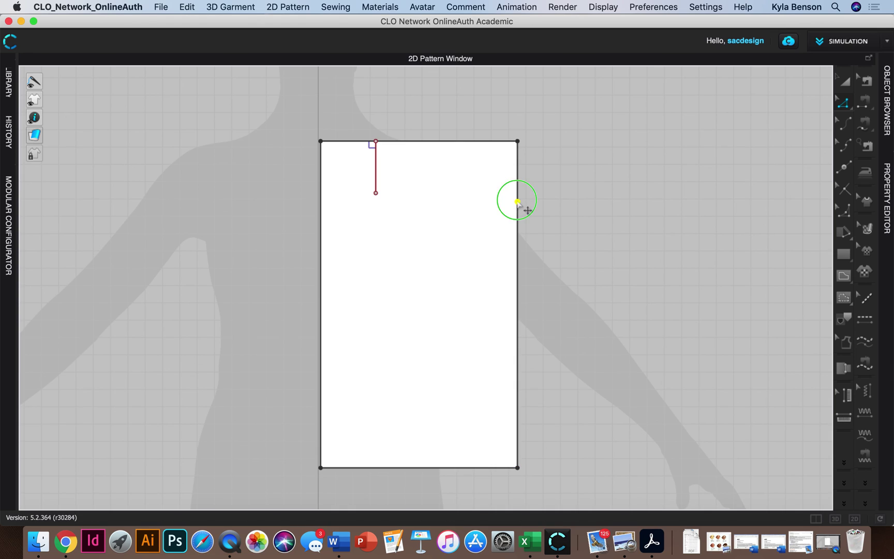
mouse_move(646, 300)
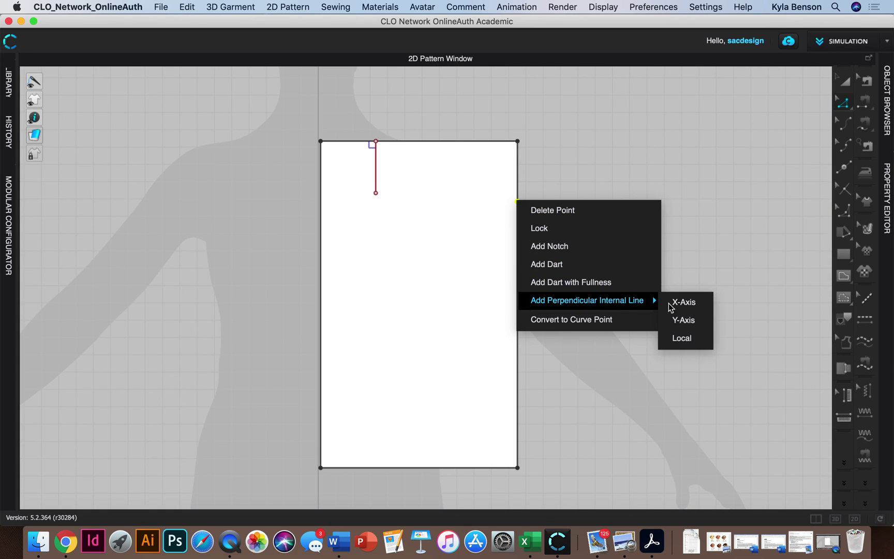
click(689, 324)
drag(385, 181, 609, 160)
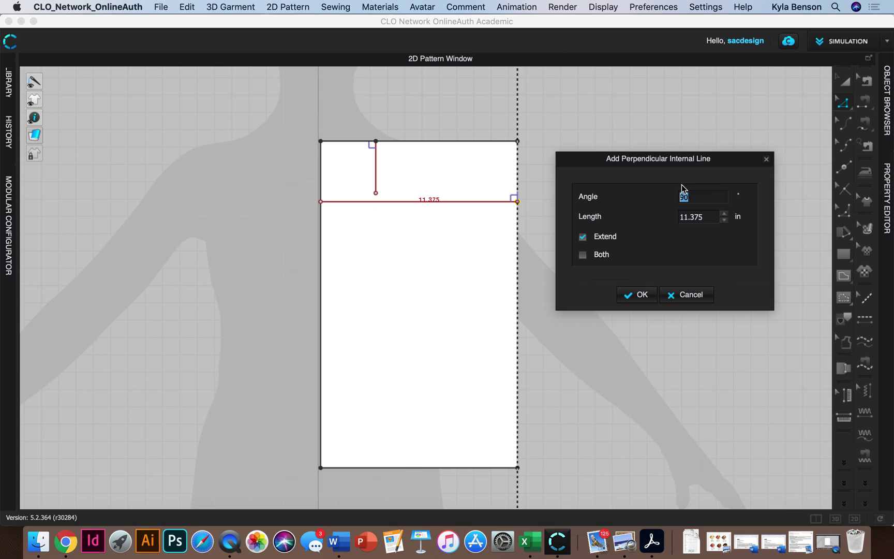
double_click(709, 217)
text(4)
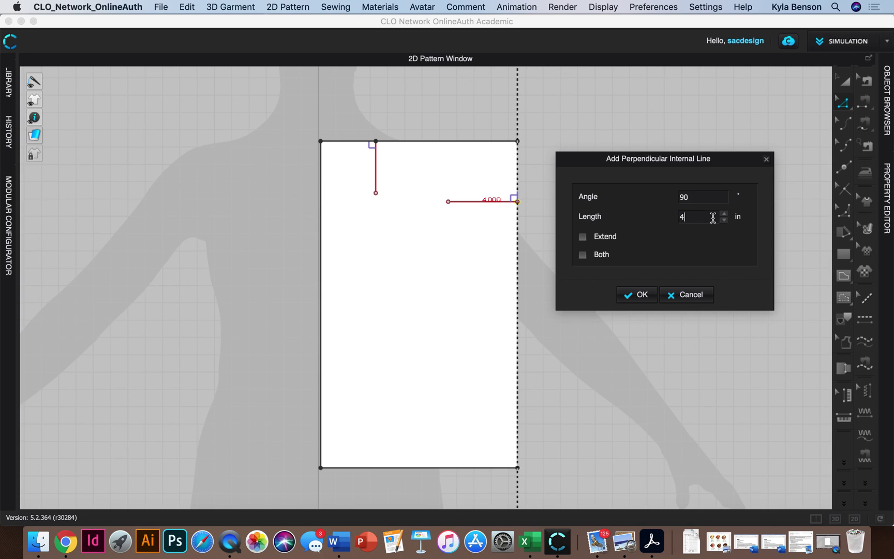
click(640, 294)
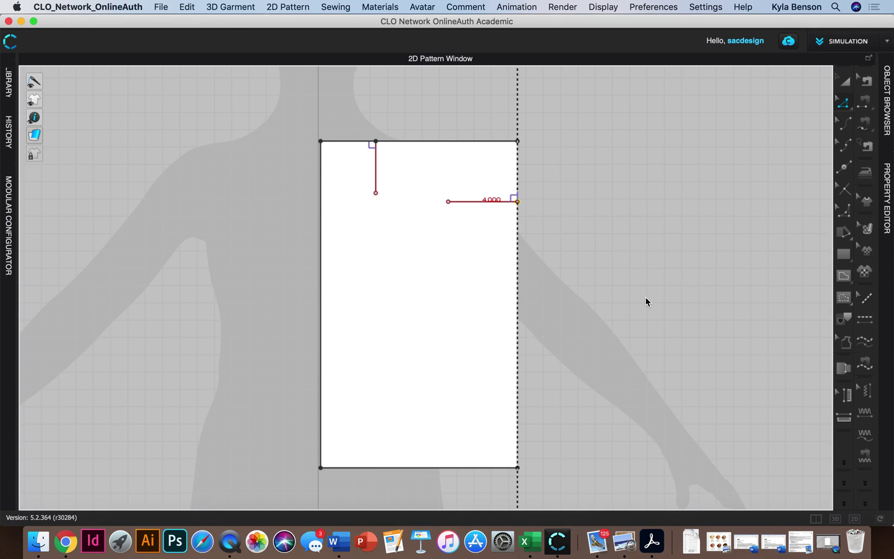